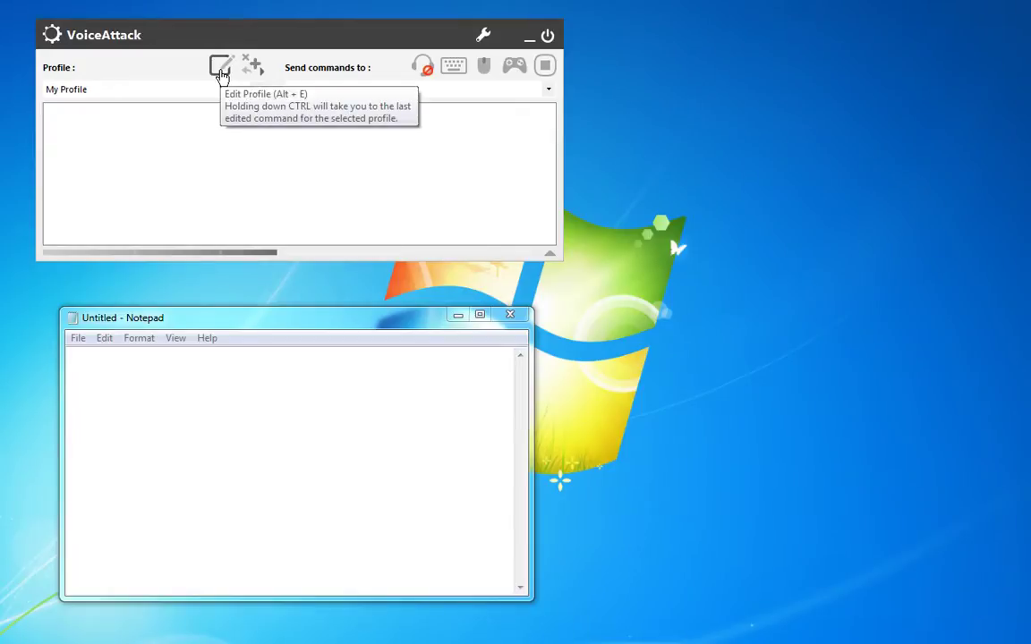
Open the Increase shield power command from the profile editor
click(221, 68)
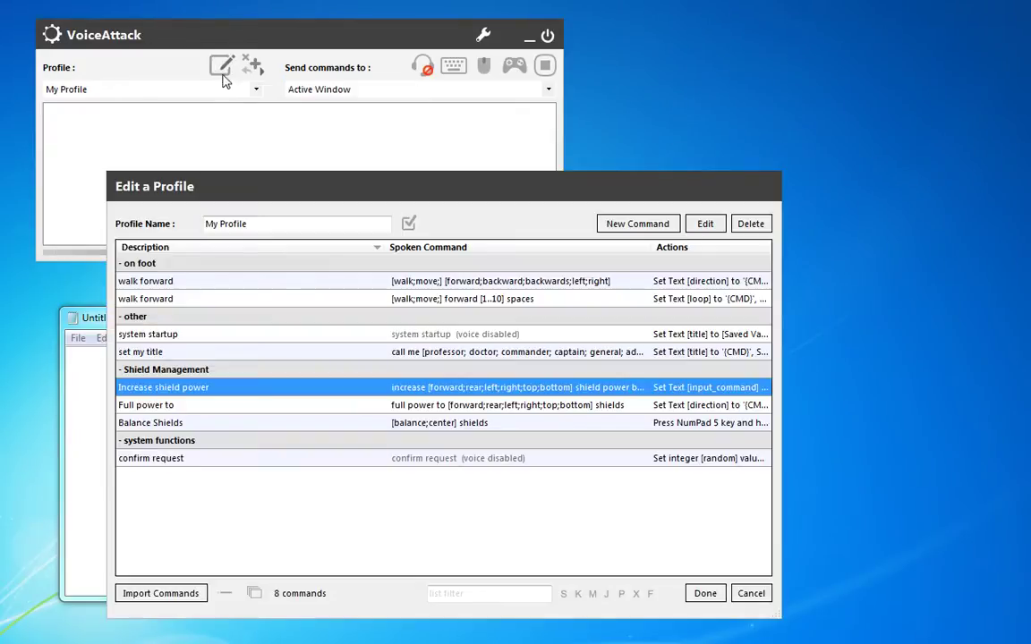
double_click(250, 394)
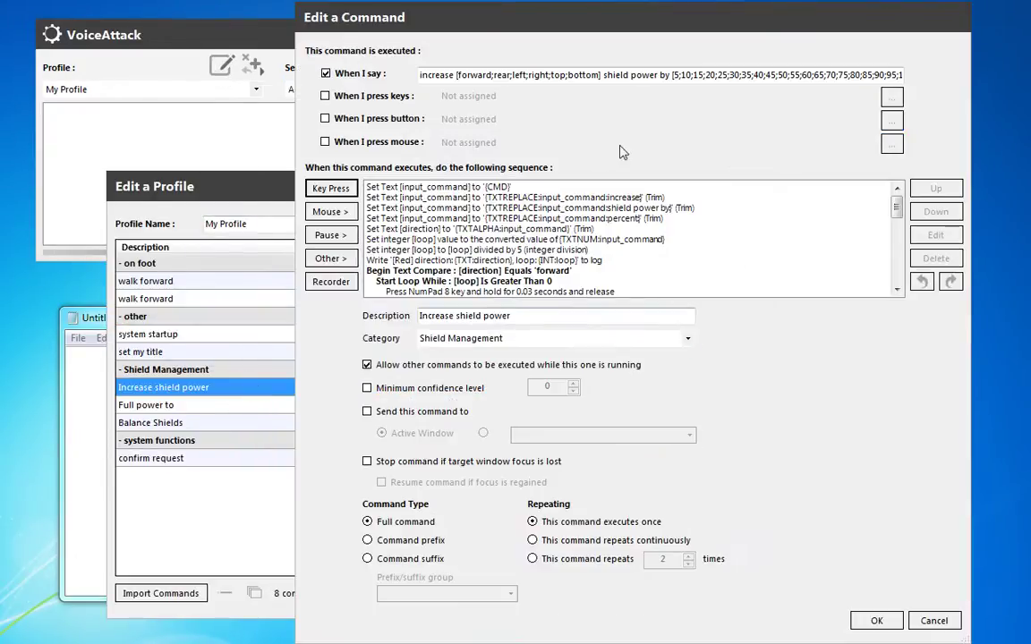
scroll(614, 191, down, 5)
scroll(614, 195, down, 5)
At the End Condition step, start adding an Other > Advanced > Set a Text Value action
click(490, 281)
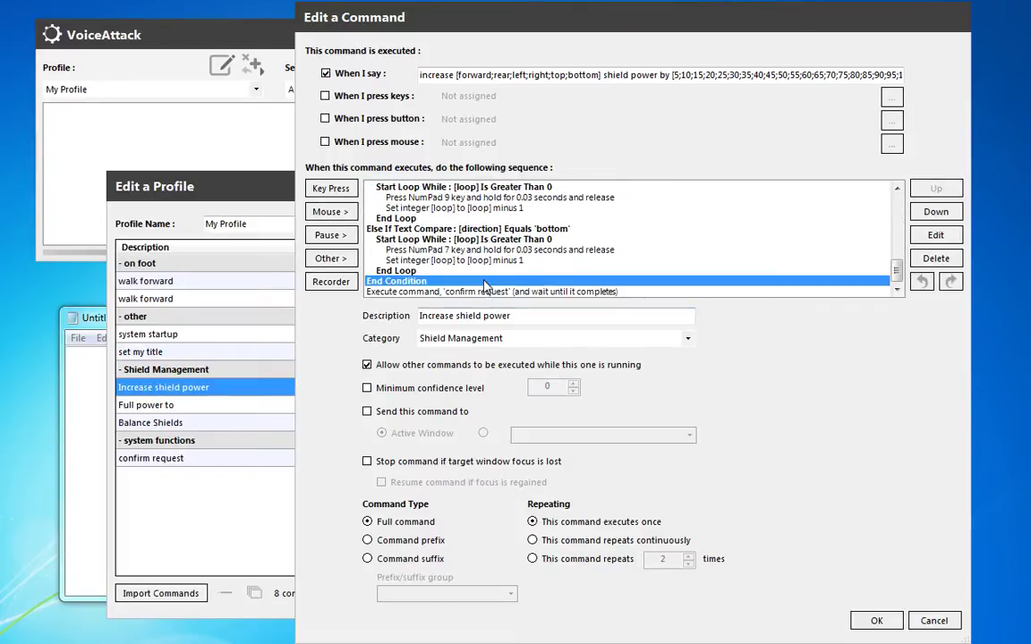
click(537, 292)
click(527, 281)
click(331, 259)
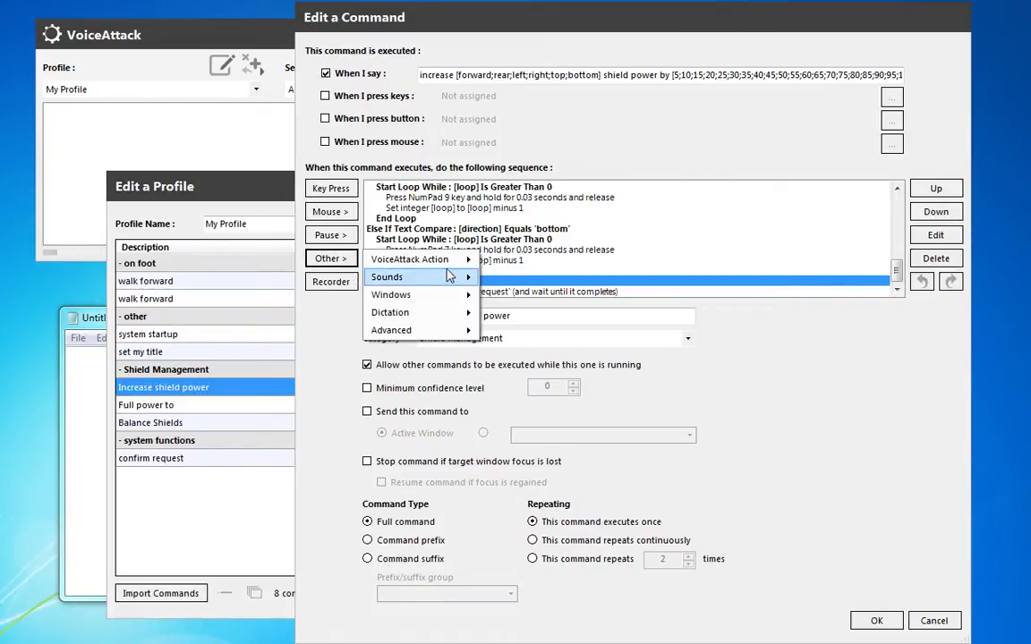
mouse_move(464, 333)
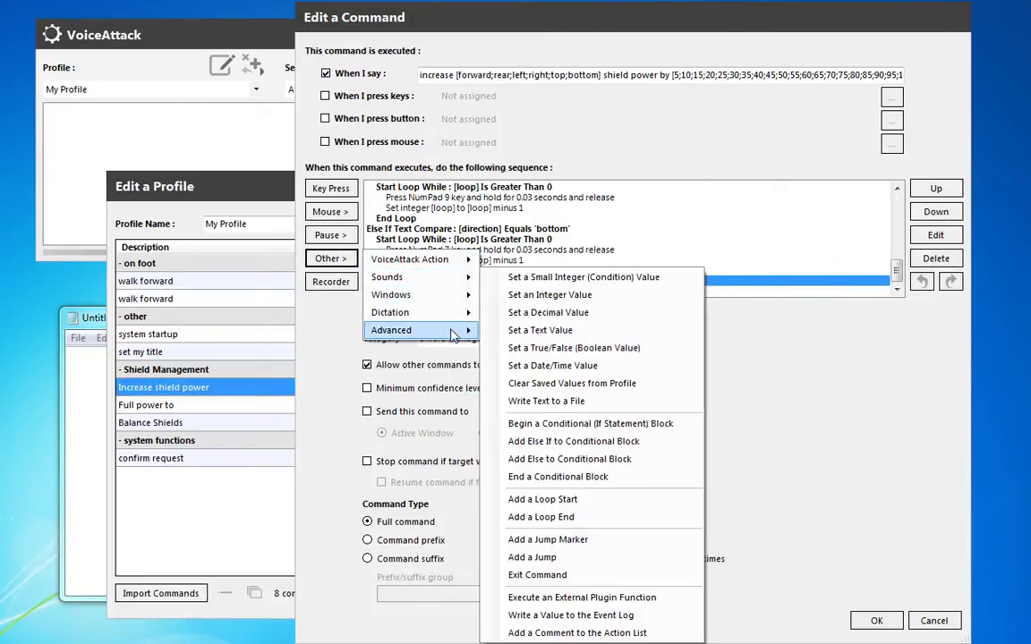
Set confirm_event to 'shields' with Save value to profile enabled
click(537, 330)
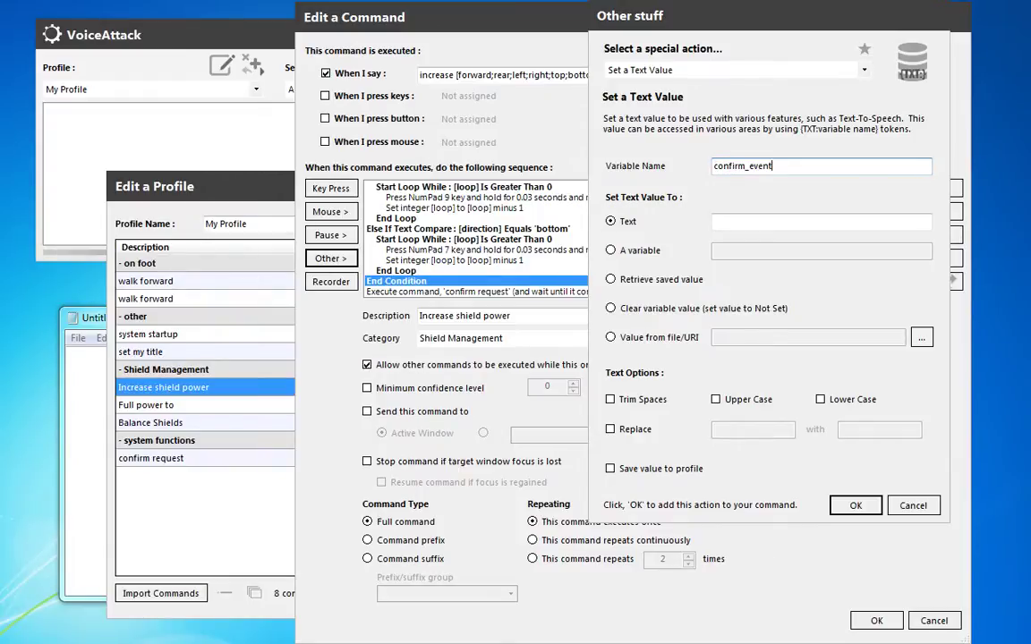
key(ctrl+a)
click(822, 222)
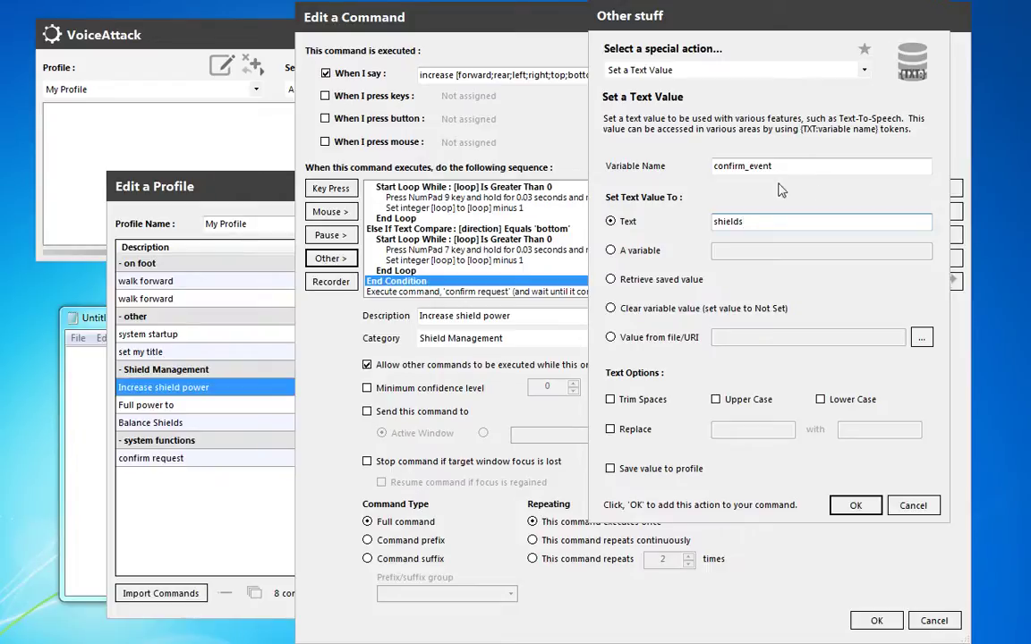
click(611, 469)
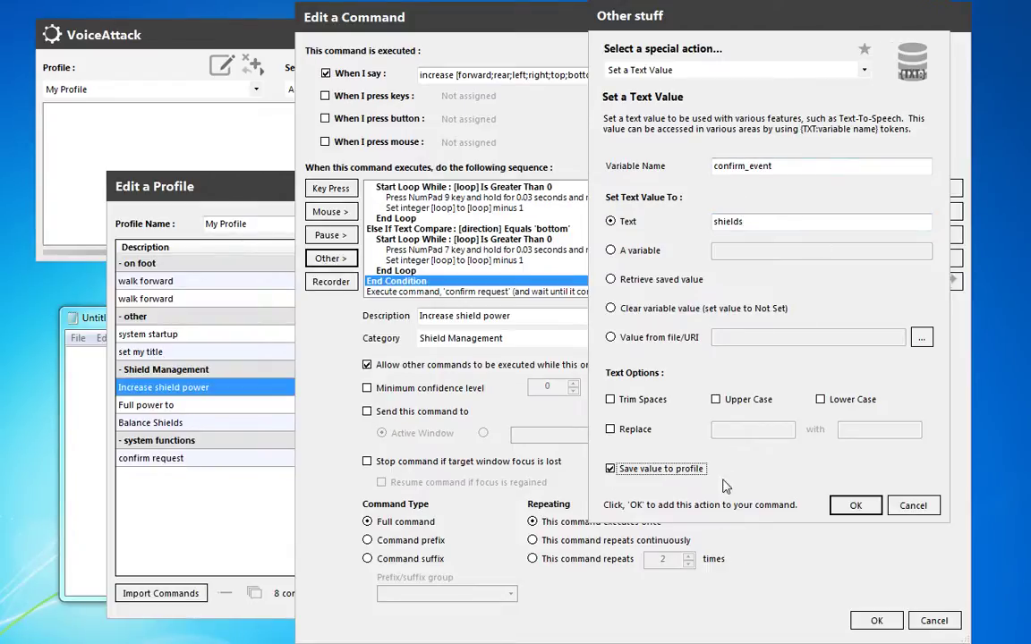
click(854, 505)
Position the action just before the confirm request step and save the command
scroll(598, 270, down, 1)
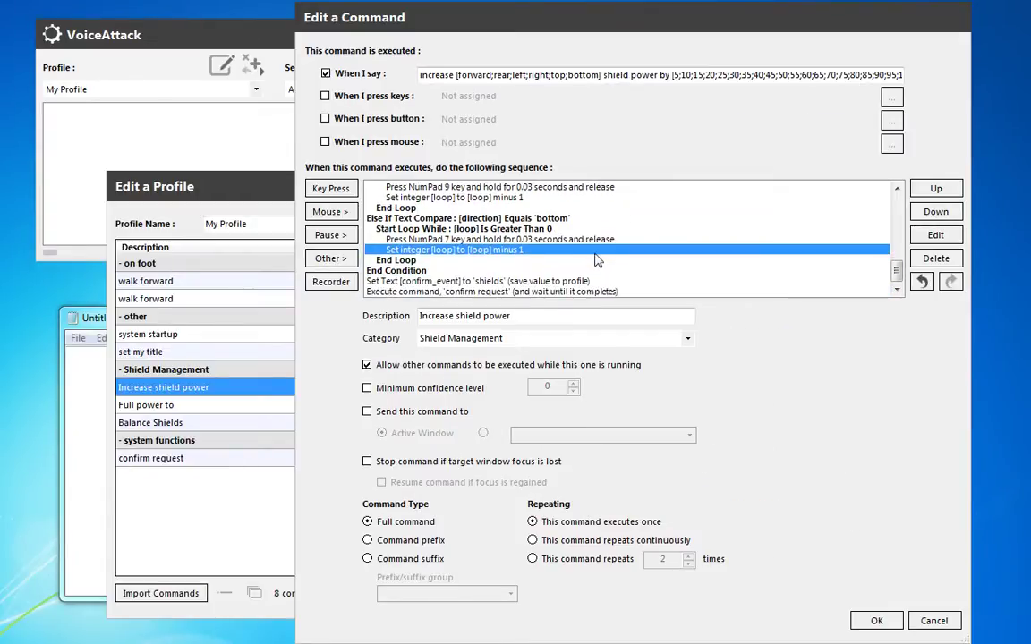
click(570, 291)
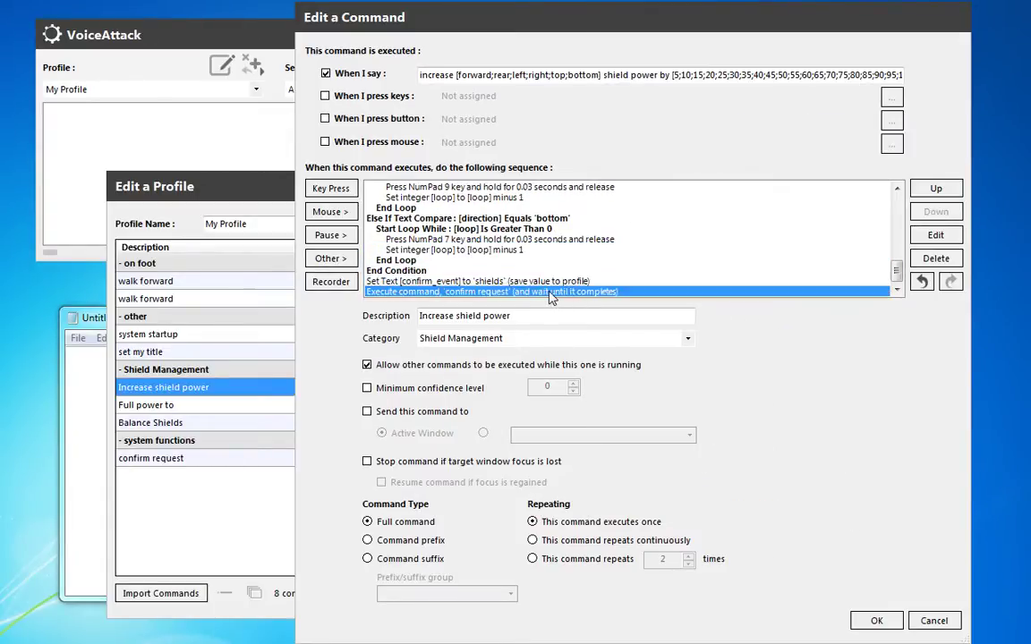
click(877, 621)
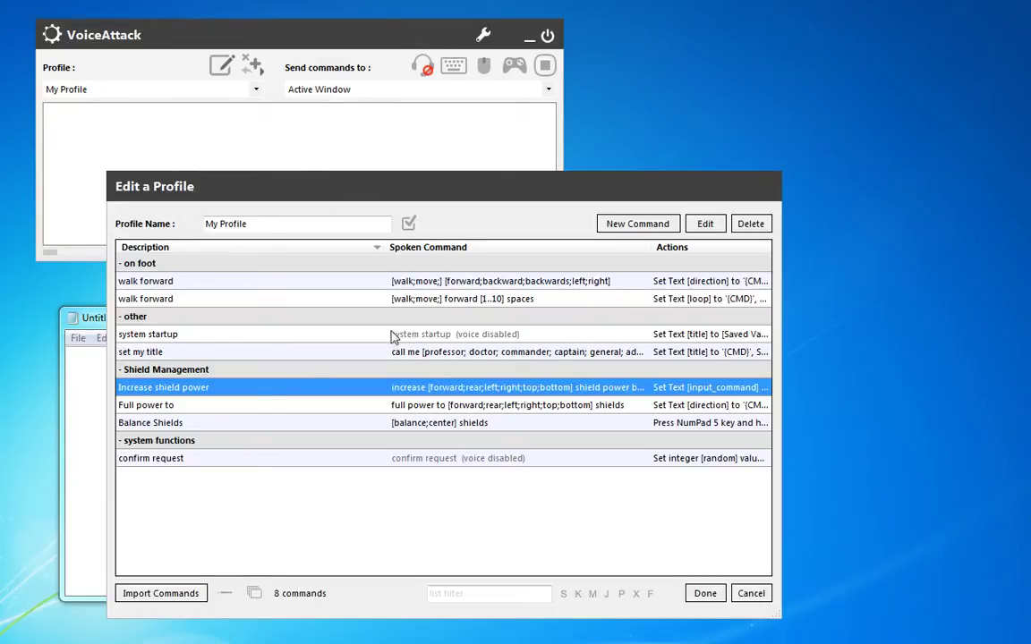
In confirm request, add a conditional block testing confirm_event Has Not Been Set
double_click(235, 460)
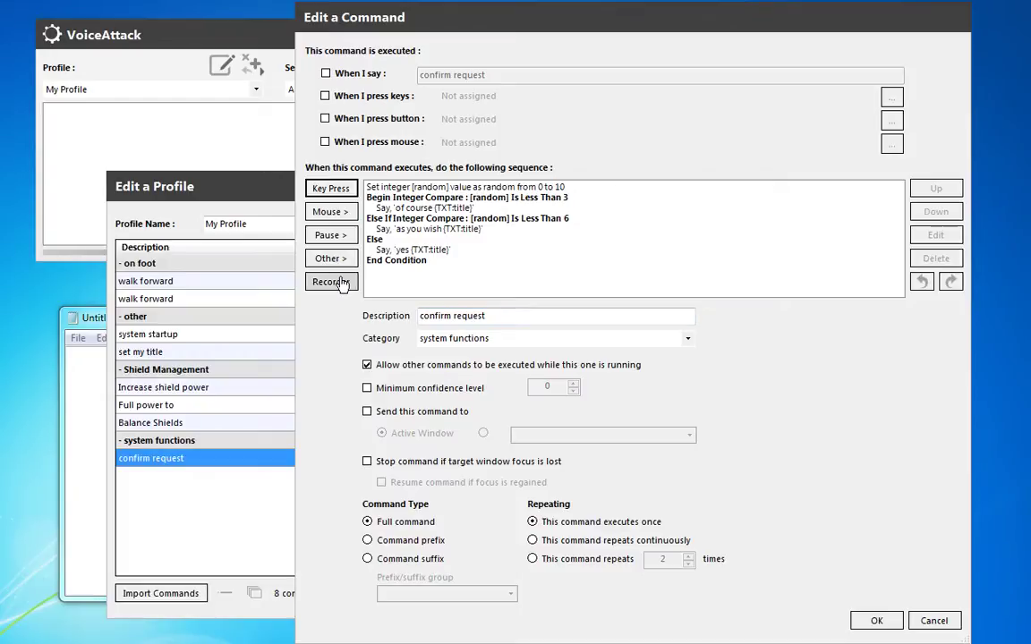
click(331, 258)
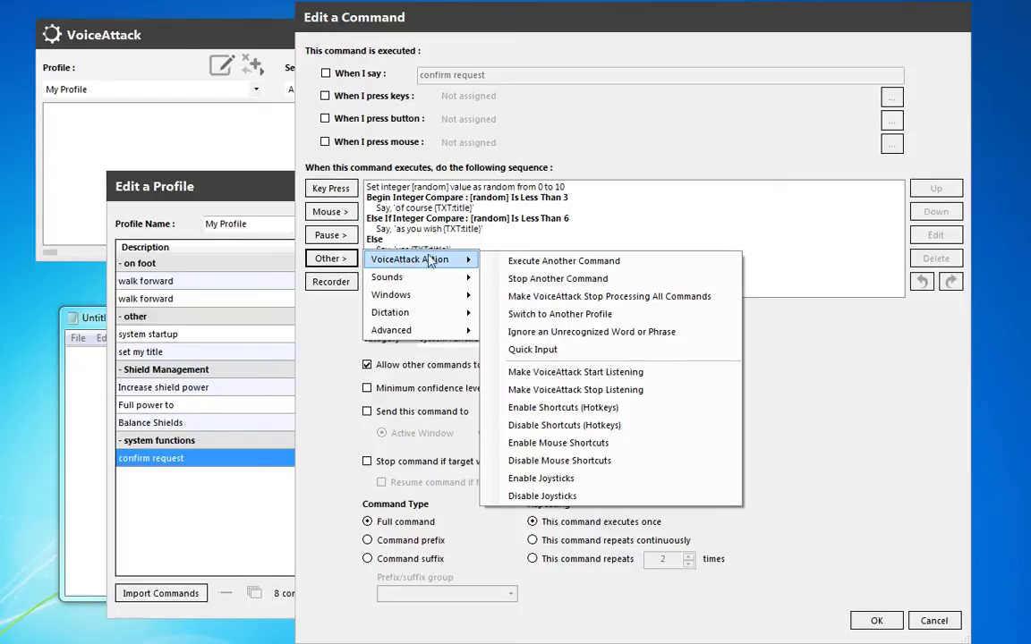
mouse_move(385, 330)
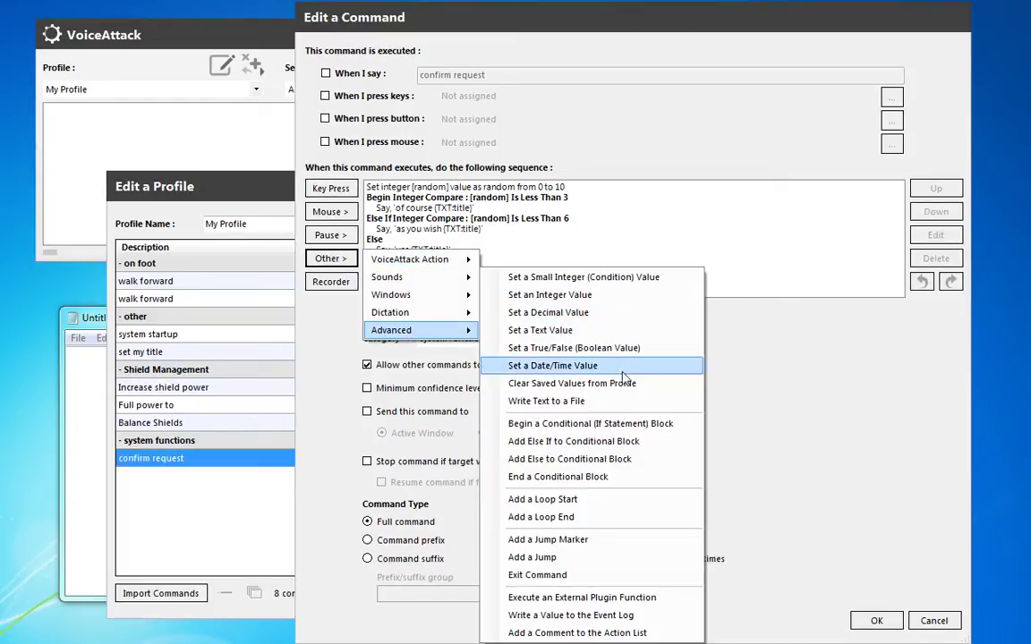
click(565, 424)
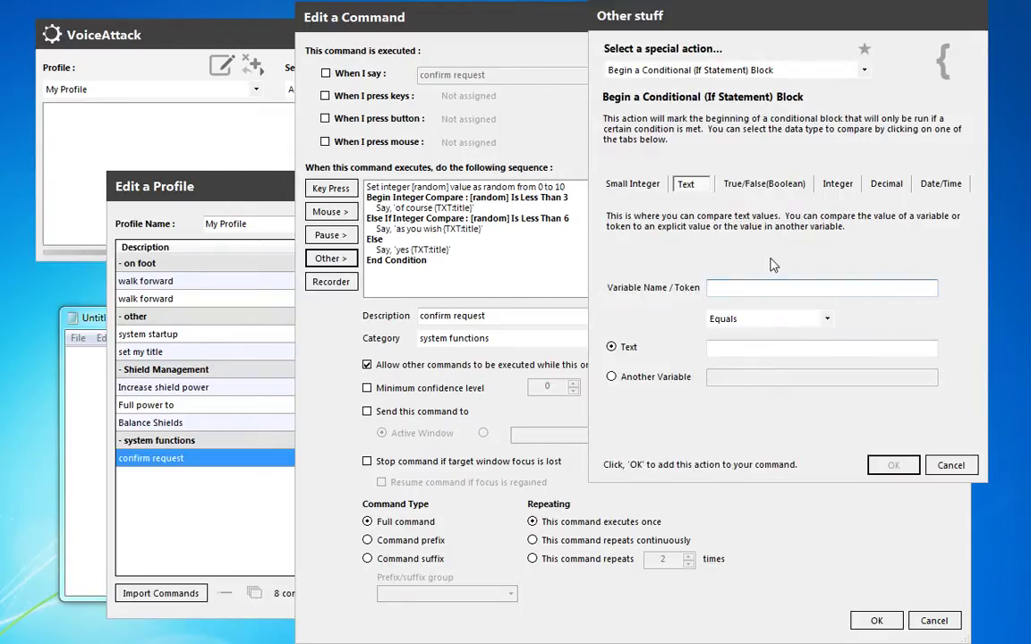
text(confirm_event)
click(783, 319)
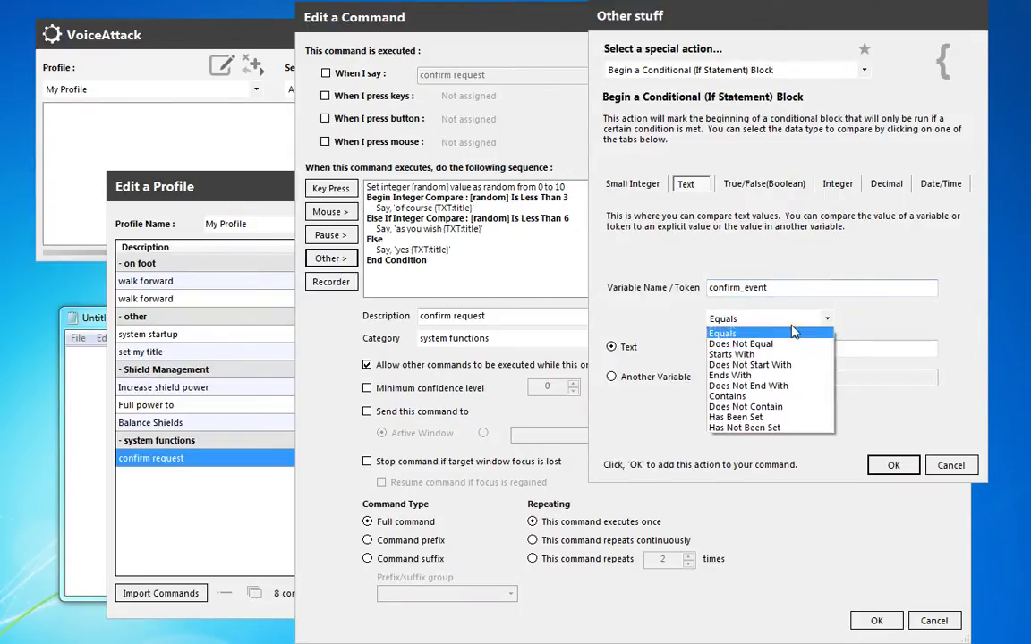
click(772, 427)
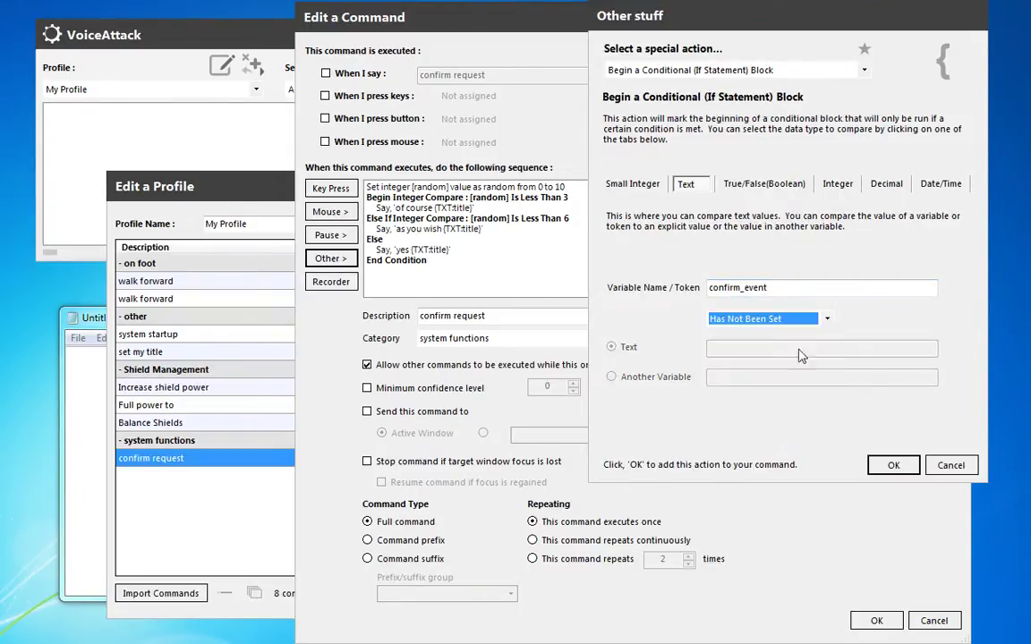
click(893, 465)
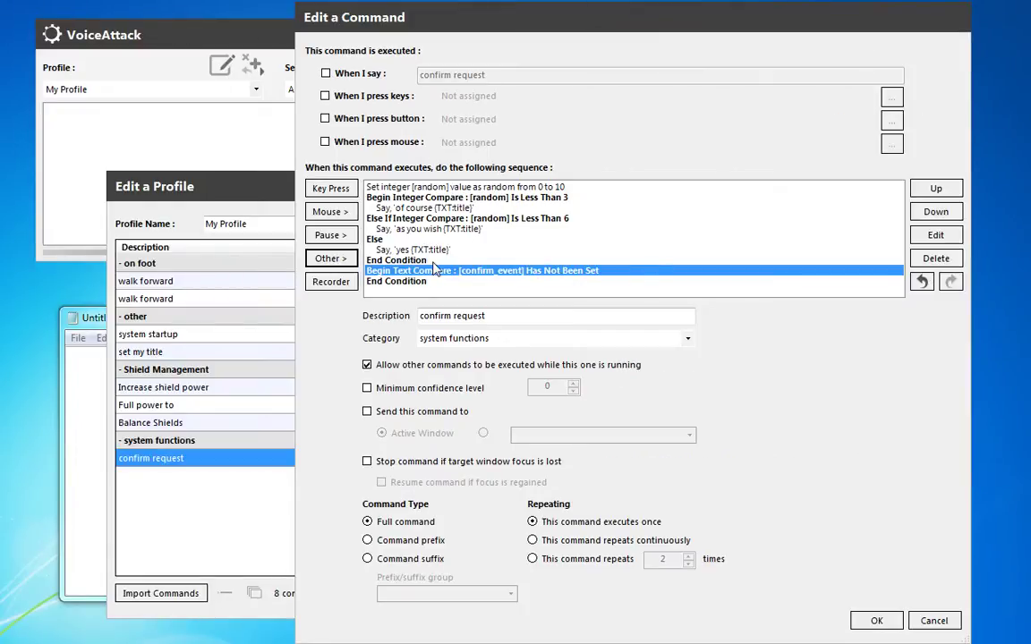
Move the existing random-reply steps inside the new condition
drag(433, 262, 367, 186)
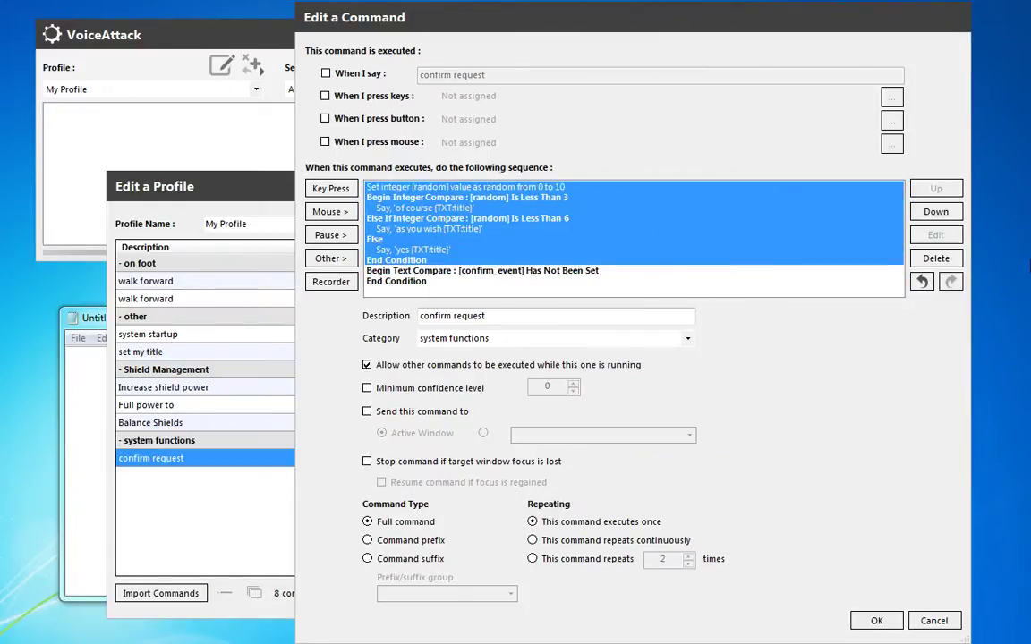
click(936, 211)
click(563, 239)
drag(411, 197, 426, 279)
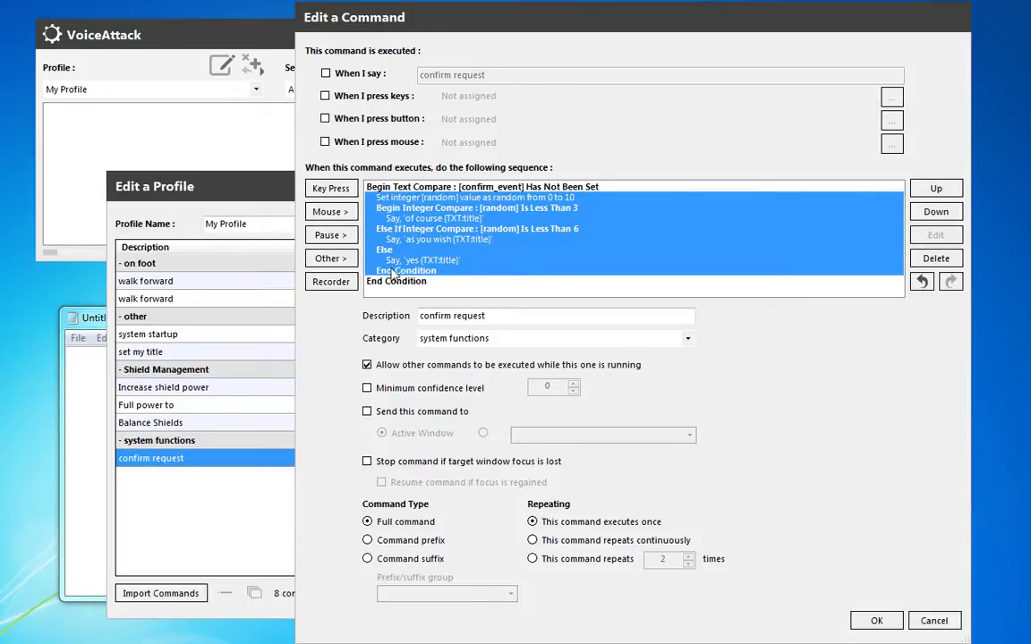
click(391, 272)
click(484, 188)
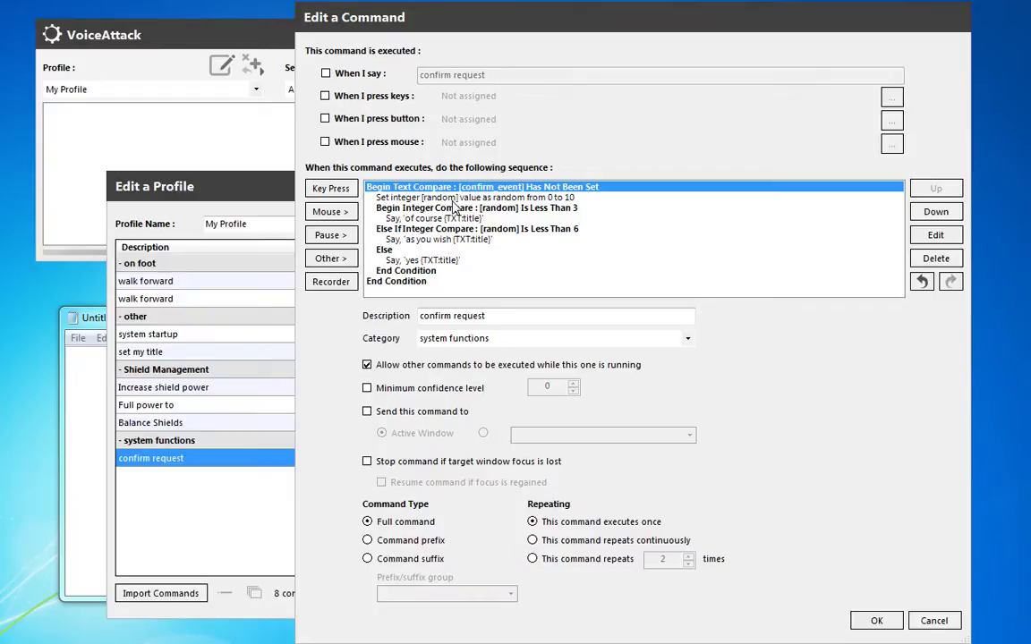
drag(452, 199, 464, 271)
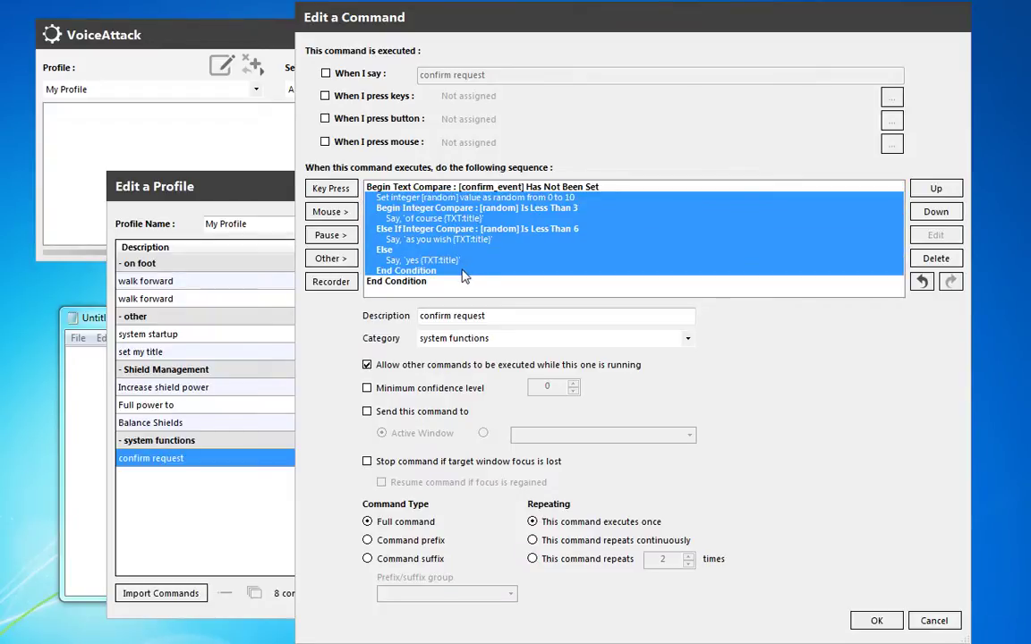
Add an Else branch to the confirm_event Has Not Been Set condition
click(447, 270)
click(330, 258)
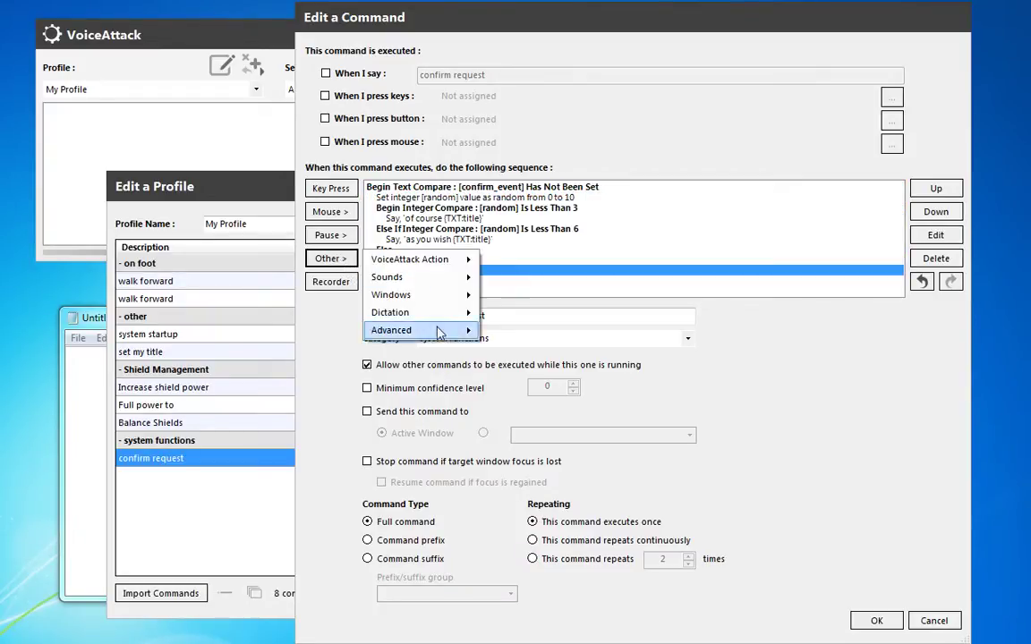
mouse_move(445, 336)
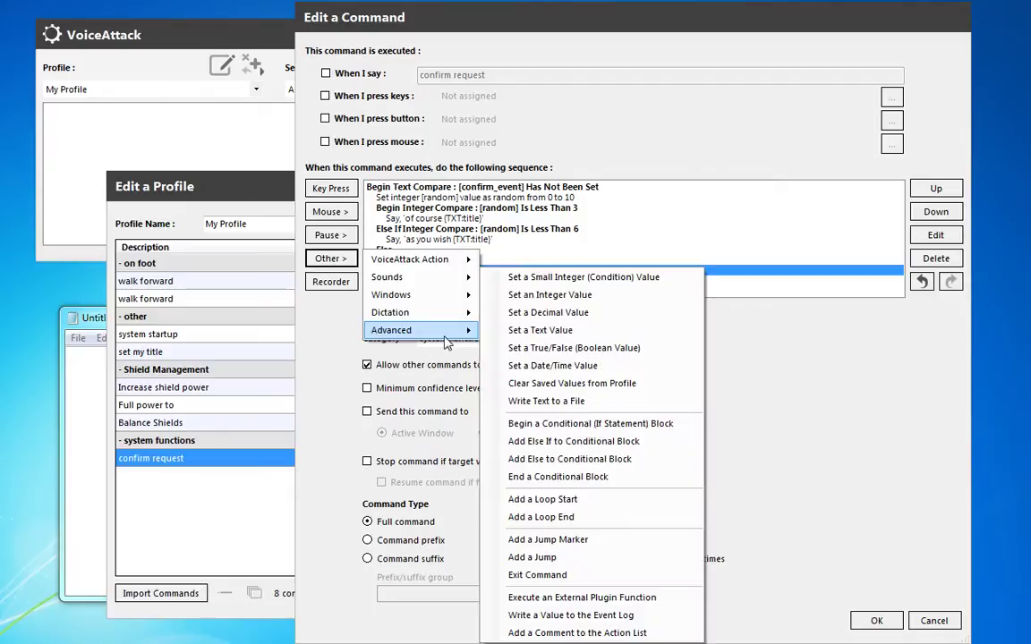
click(598, 458)
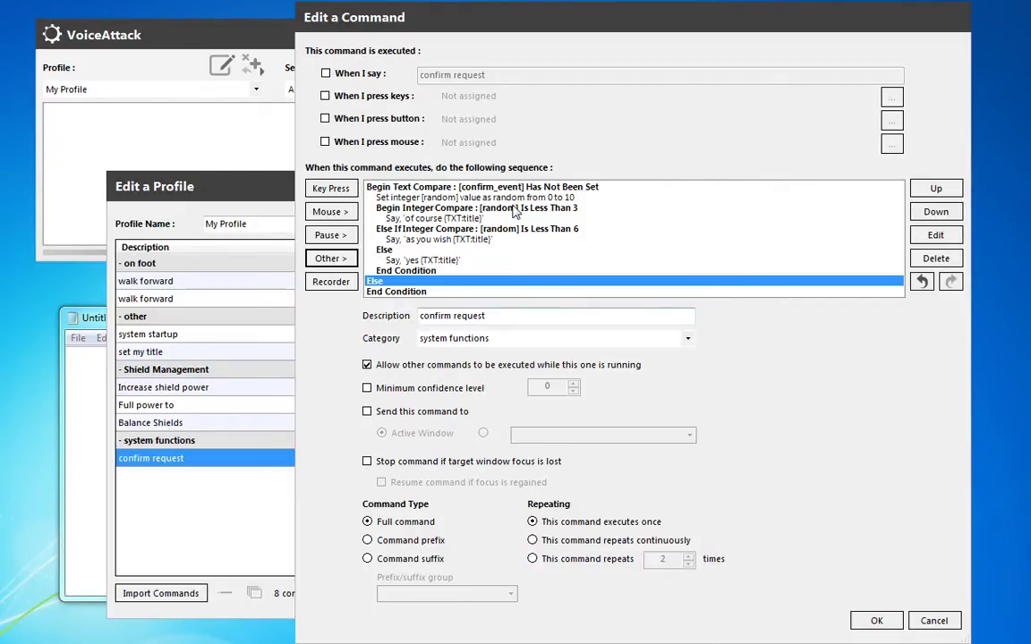
drag(394, 187, 444, 275)
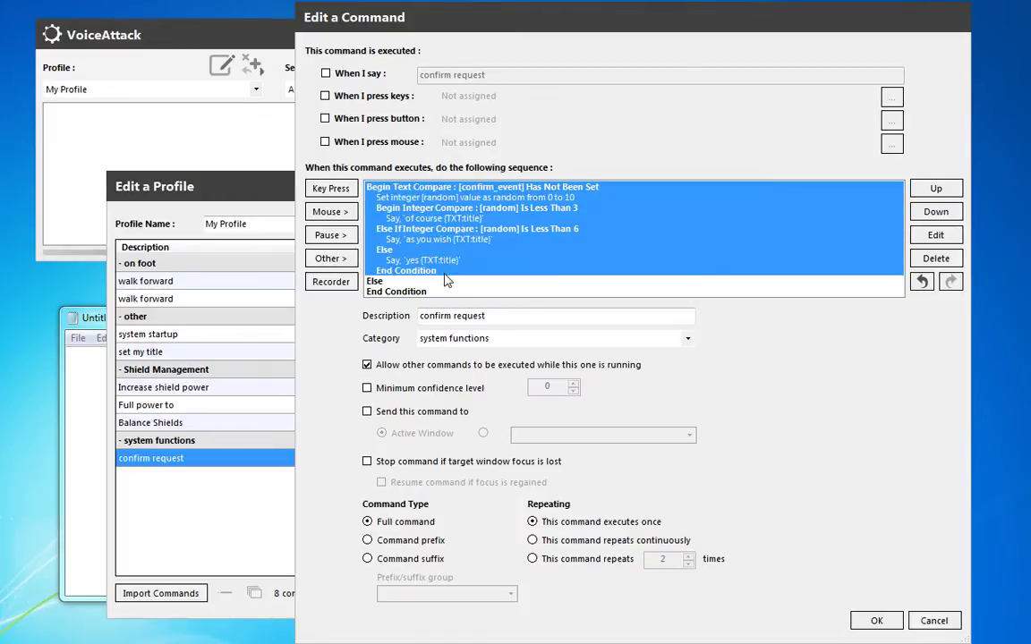
In the outer Else, add a conditional block for confirm_event Equals 'shields'
click(363, 269)
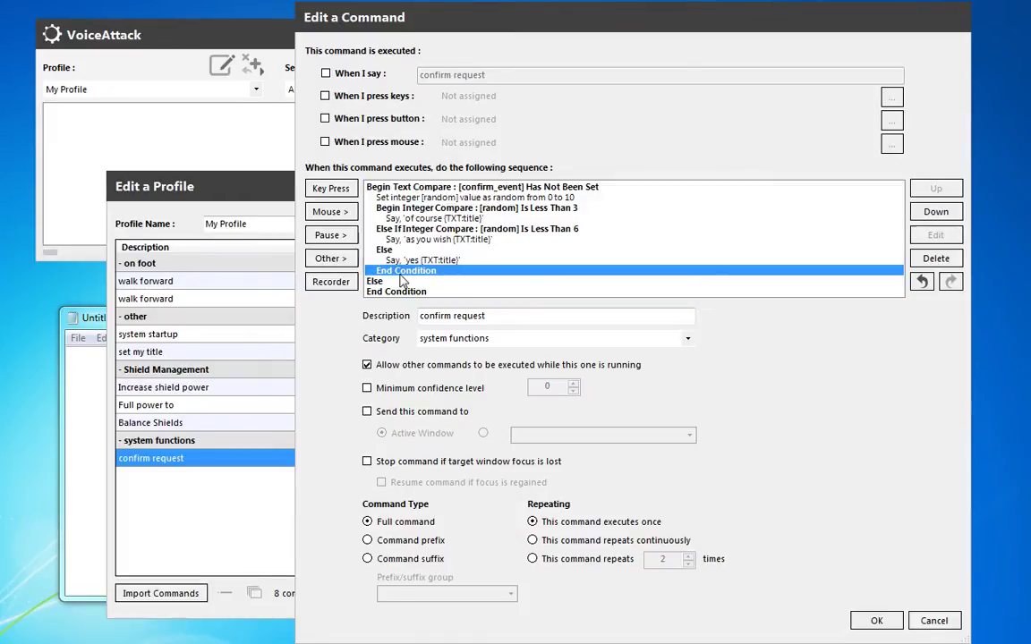
click(398, 281)
click(329, 258)
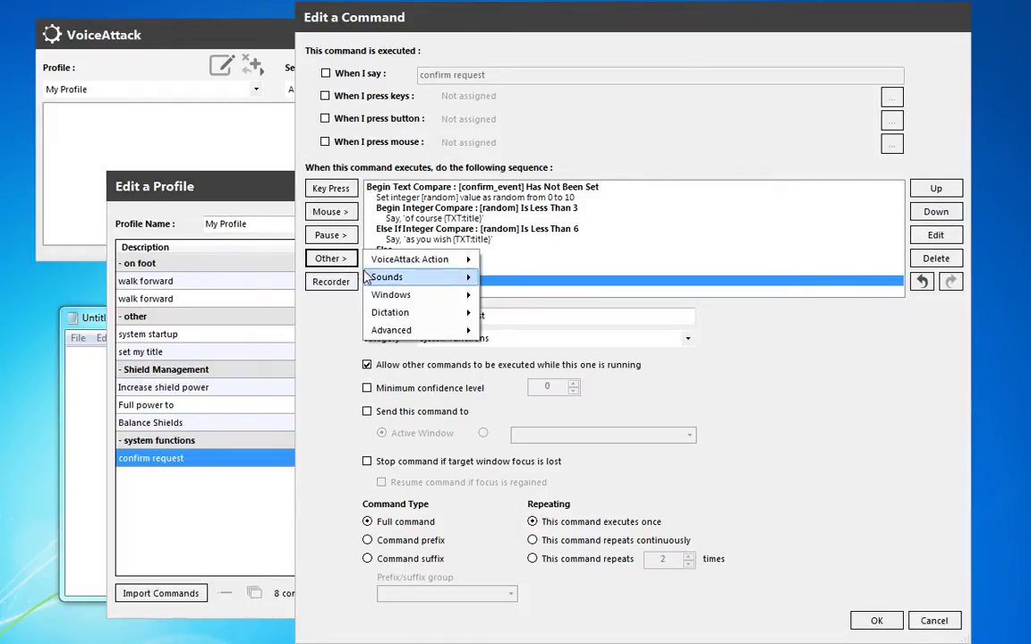
mouse_move(432, 331)
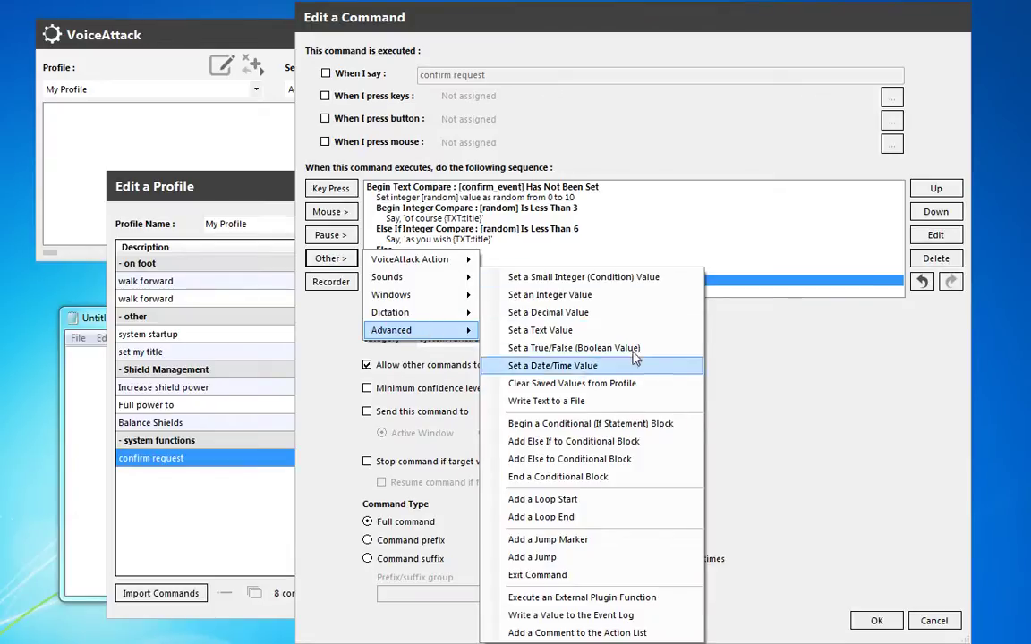
click(616, 426)
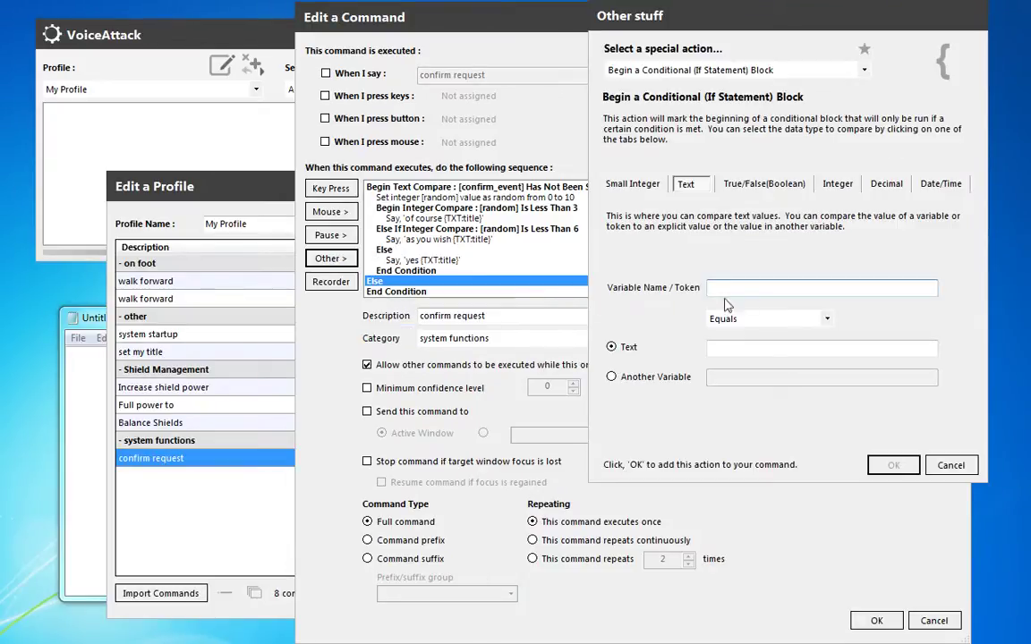
key(ctrl+v)
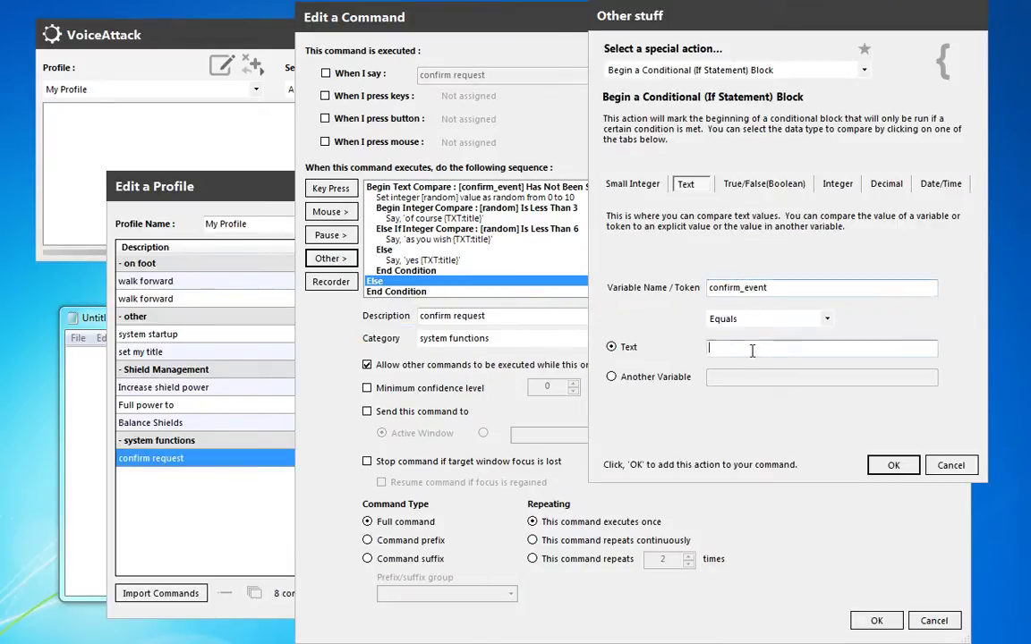
click(750, 348)
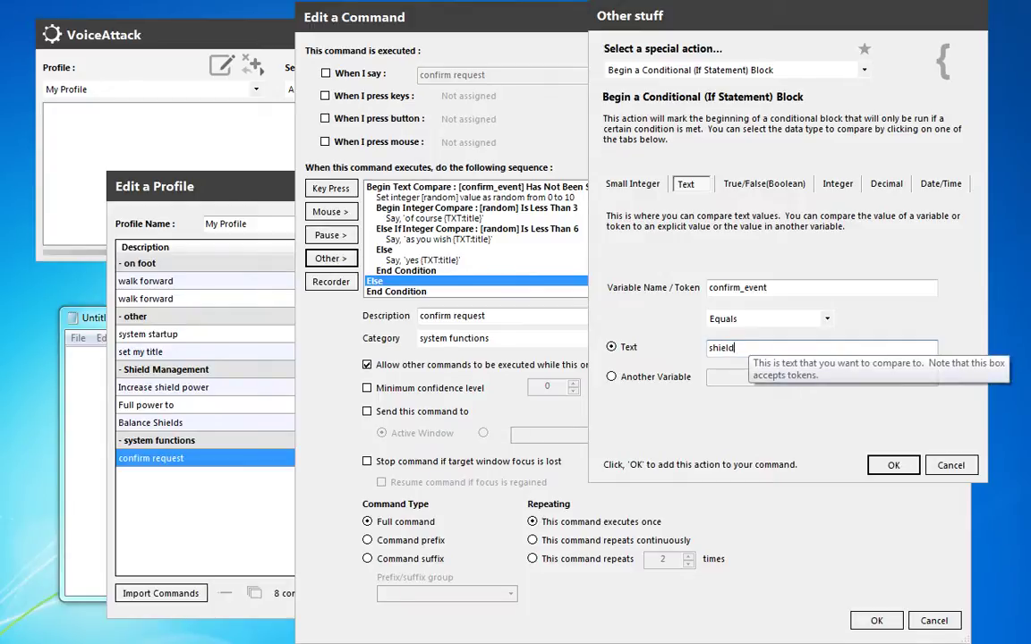
click(886, 467)
Add a previewed text-to-speech step saying 'adjusting shield priority' inside the shields condition
scroll(523, 279, down, 1)
click(520, 271)
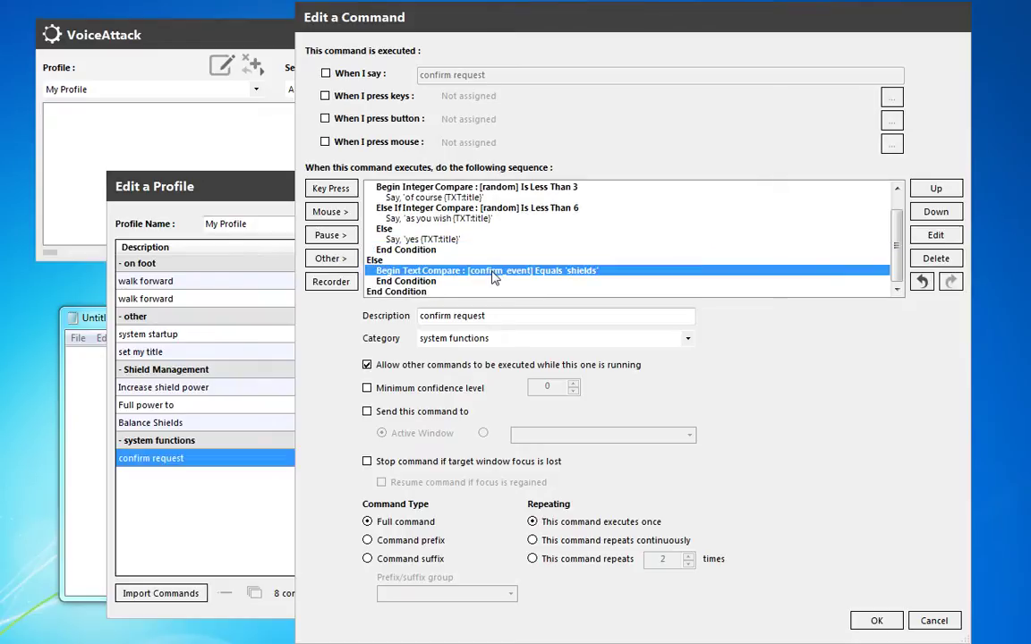
click(332, 259)
mouse_move(411, 277)
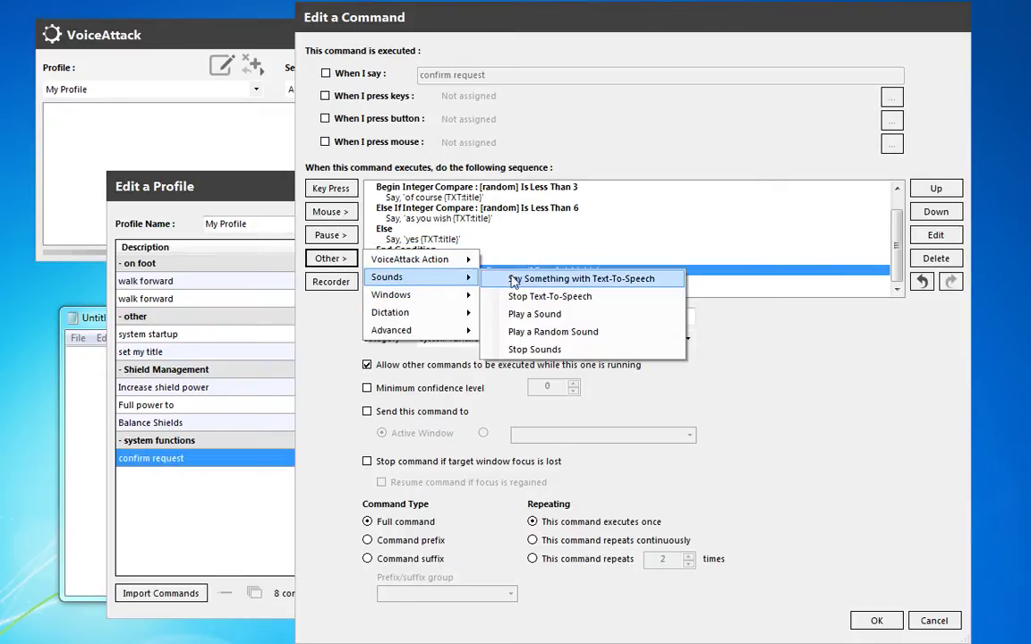
click(620, 283)
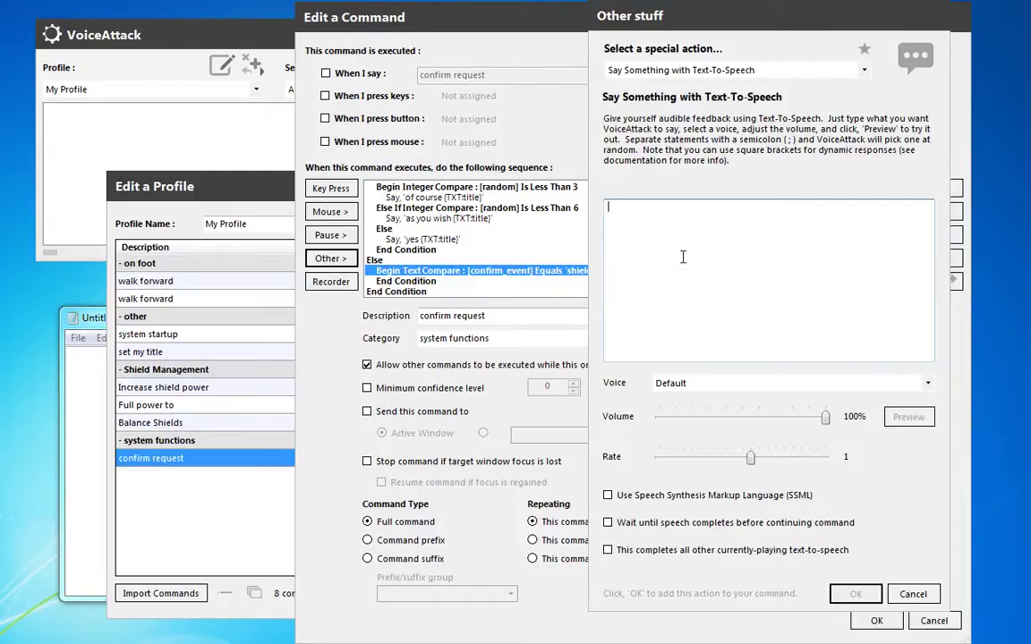
text(adjusting shield)
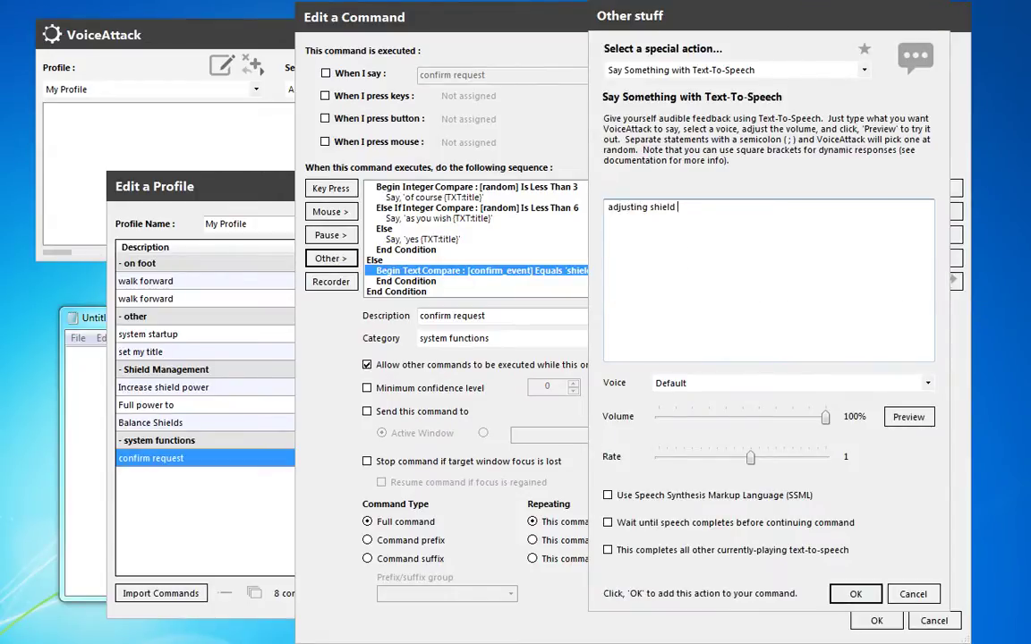
text( priority)
click(909, 428)
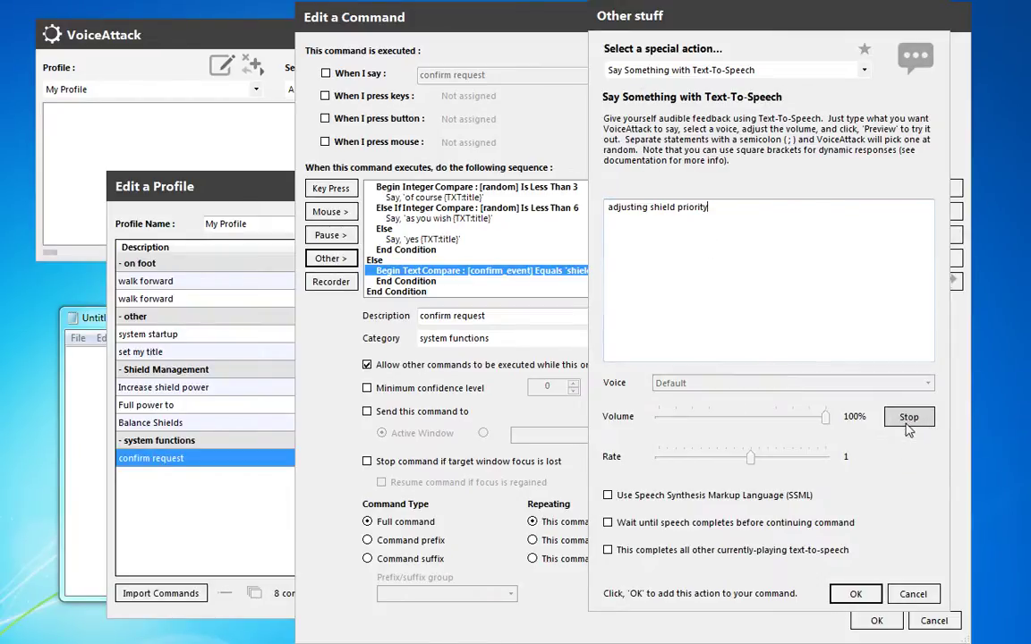
click(856, 595)
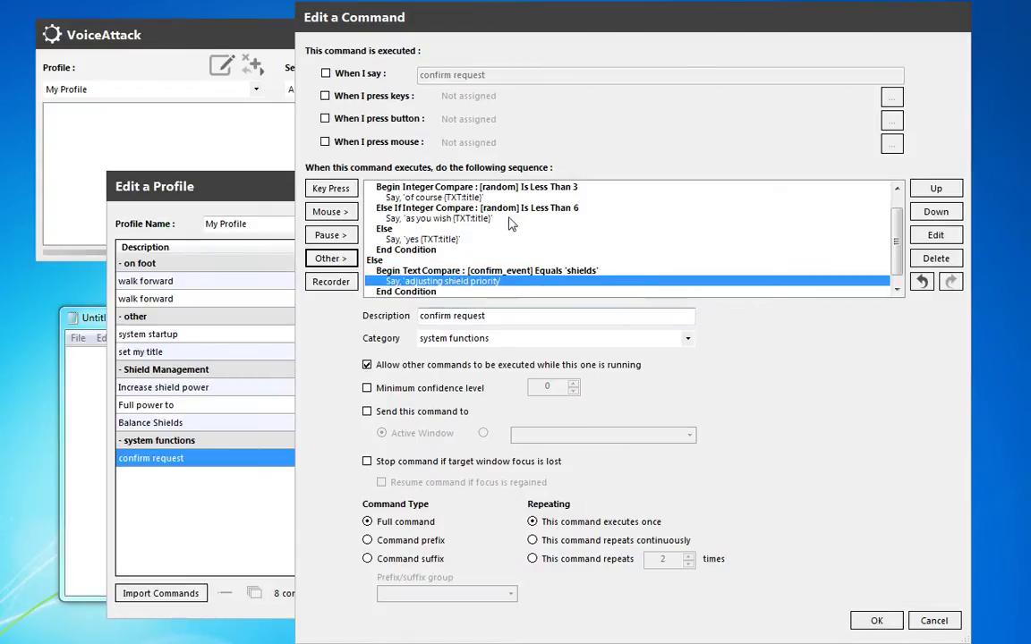
After the shields condition, add a Set a Text Value action clearing confirm_event
click(416, 249)
scroll(420, 246, down, 1)
click(438, 283)
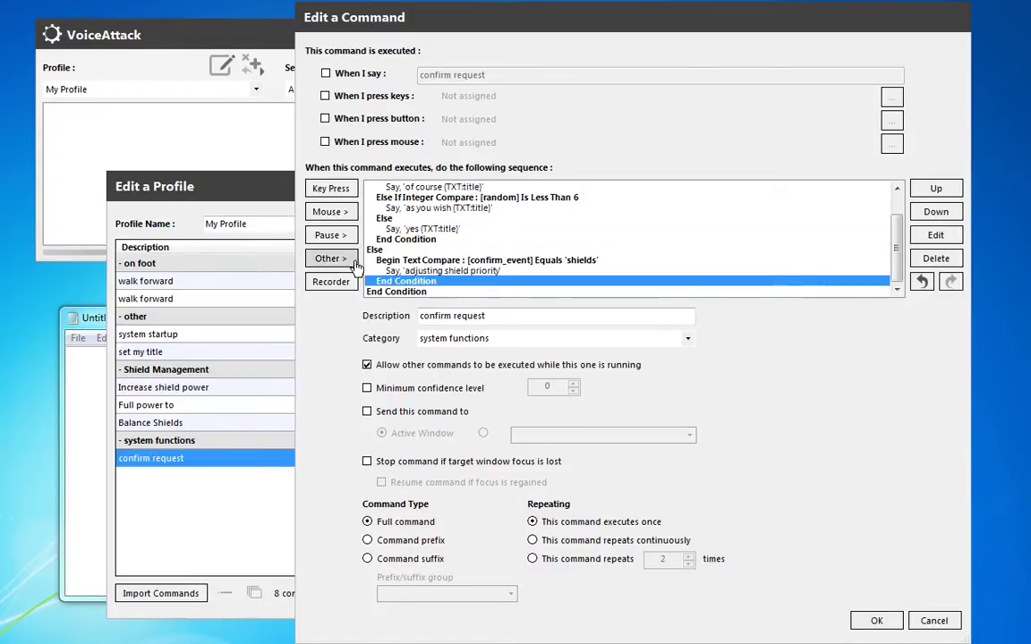
click(331, 258)
mouse_move(394, 330)
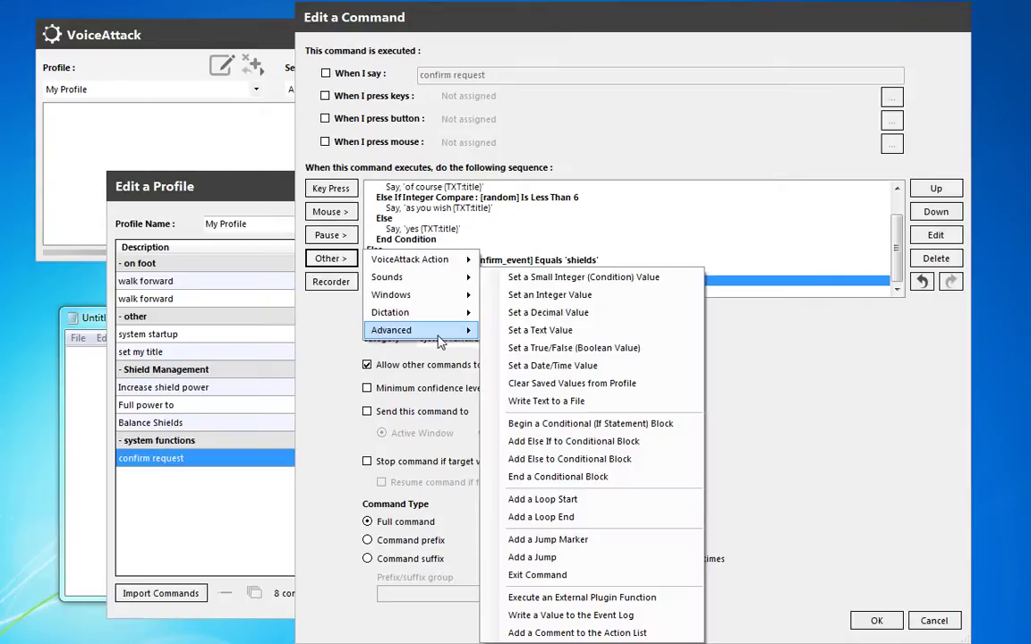
click(587, 330)
text(confirm_event)
click(640, 315)
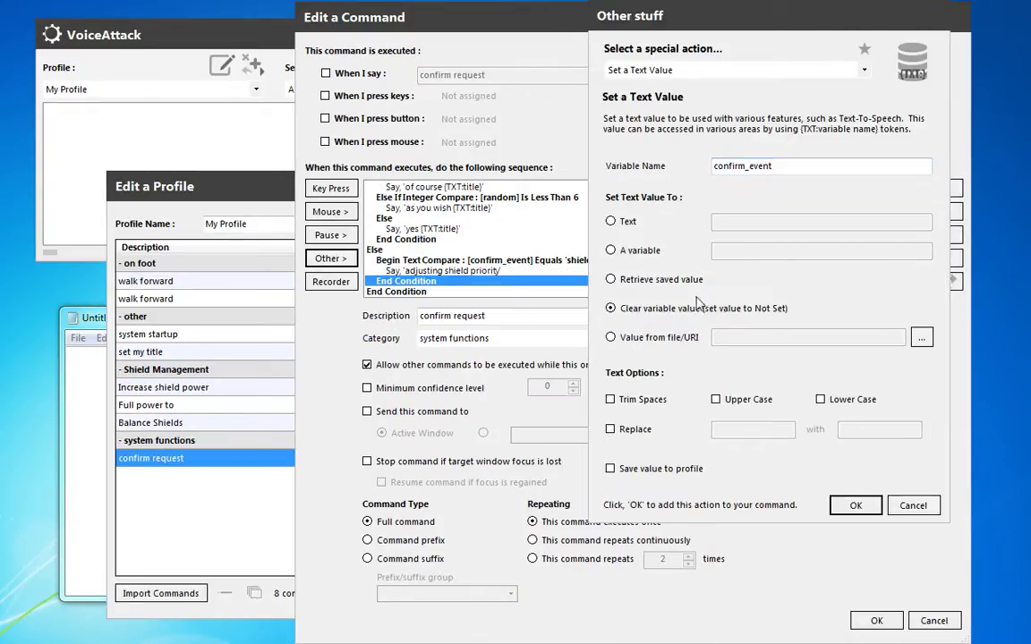
click(857, 506)
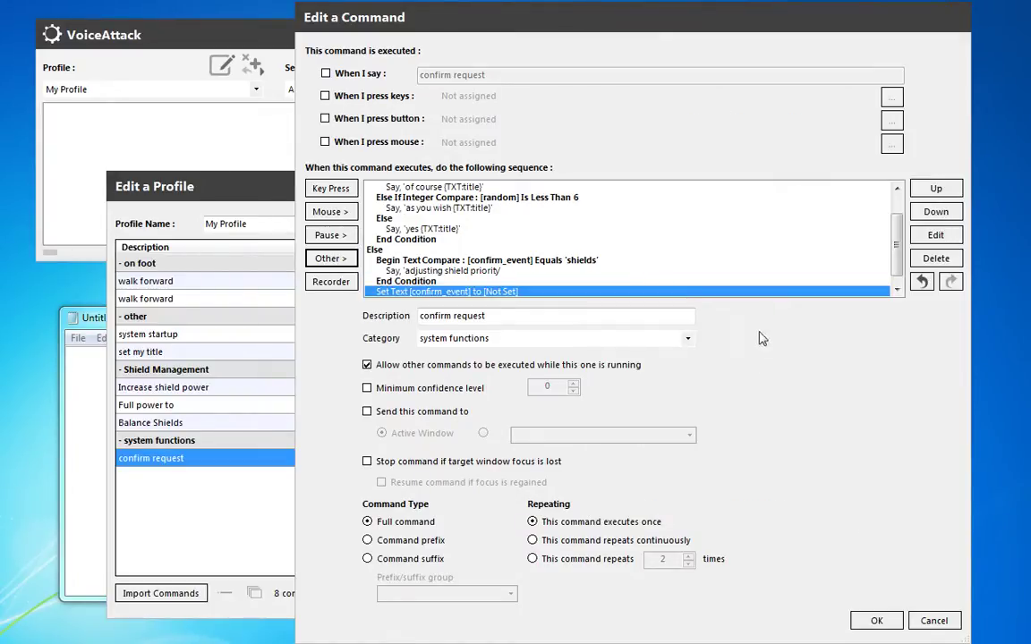
Edit the clearing action so its value is saved to the profile
click(633, 242)
scroll(631, 244, down, 1)
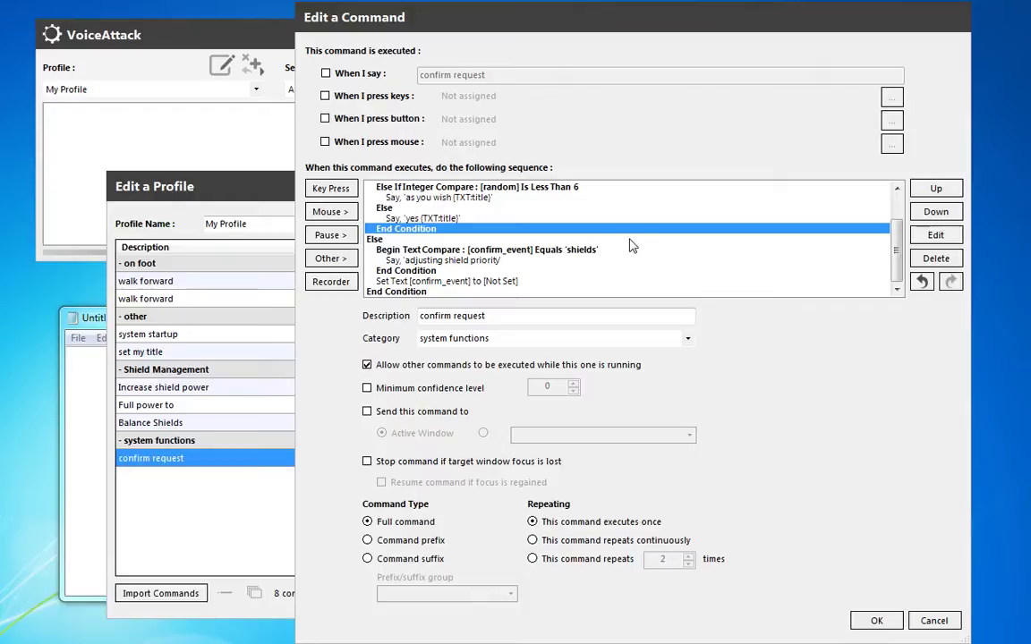
double_click(517, 282)
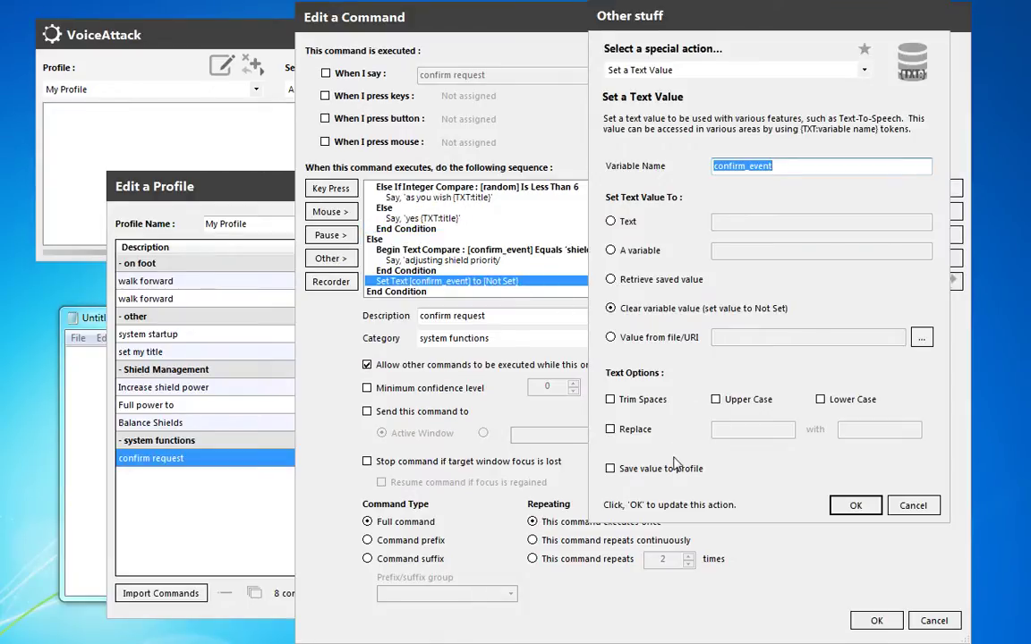
click(676, 465)
click(855, 507)
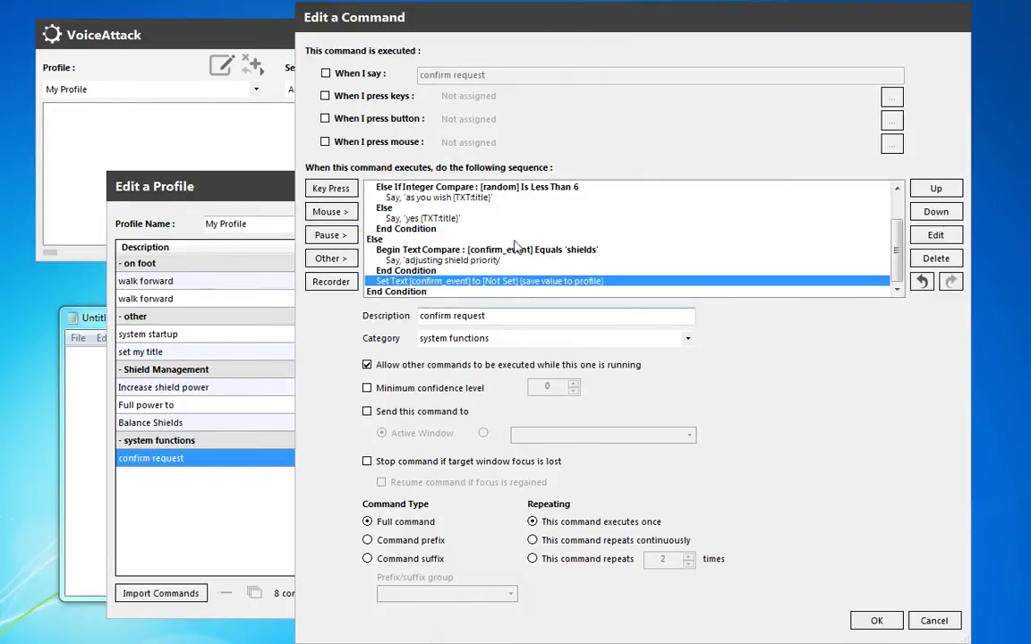
Save confirm request, close the profile editor, and resume listening with Notepad focused
click(876, 621)
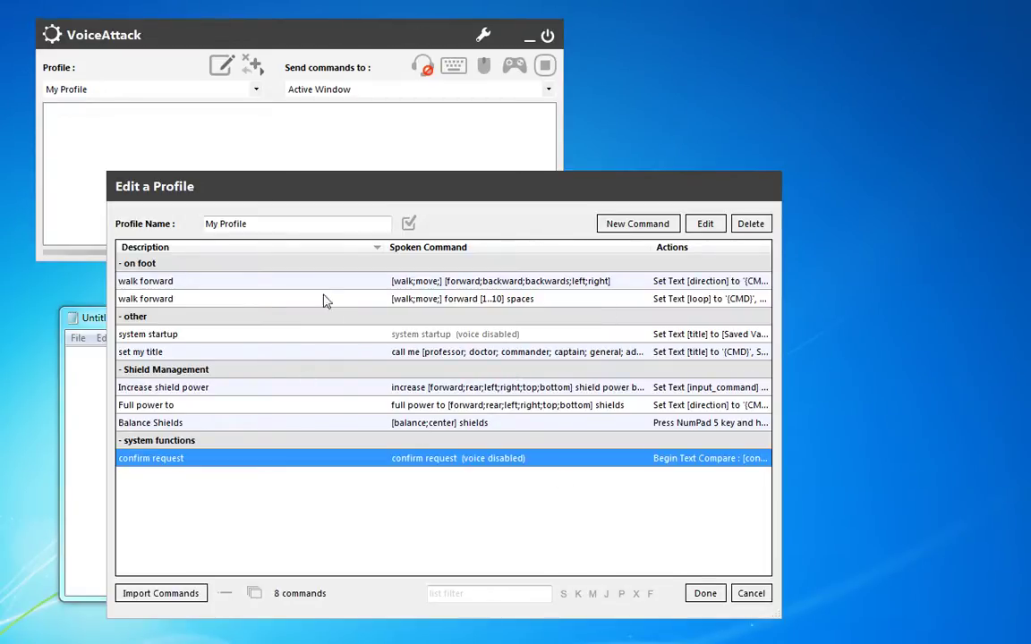
click(705, 594)
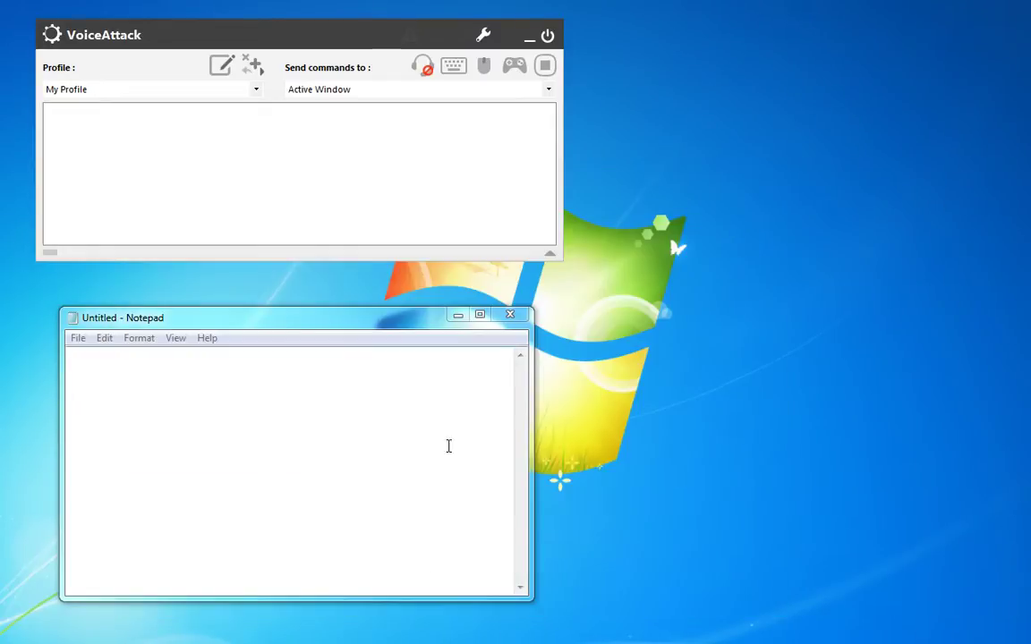
click(442, 443)
click(426, 72)
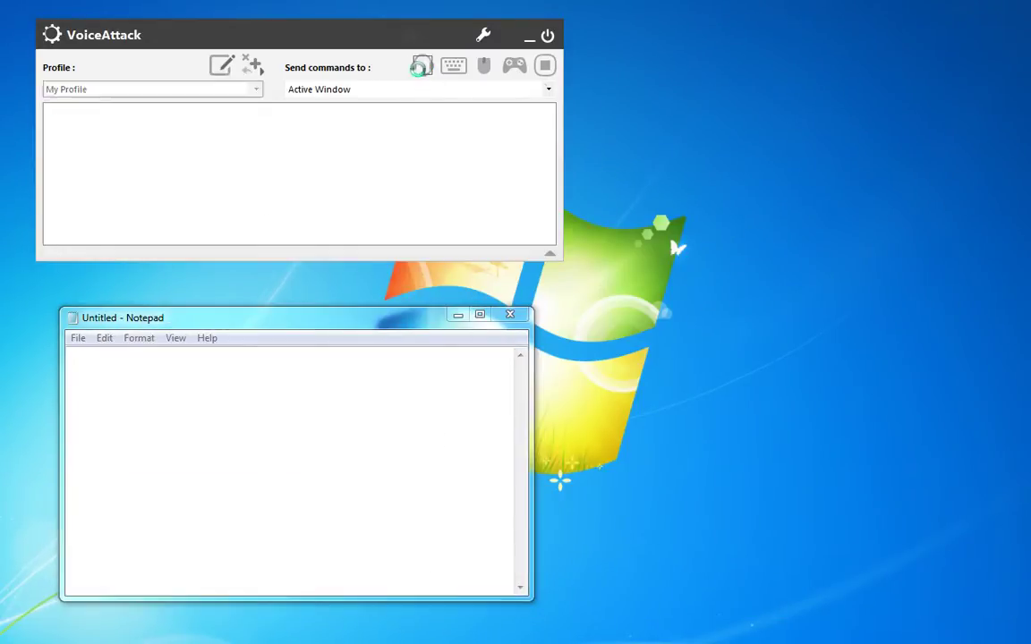
click(237, 413)
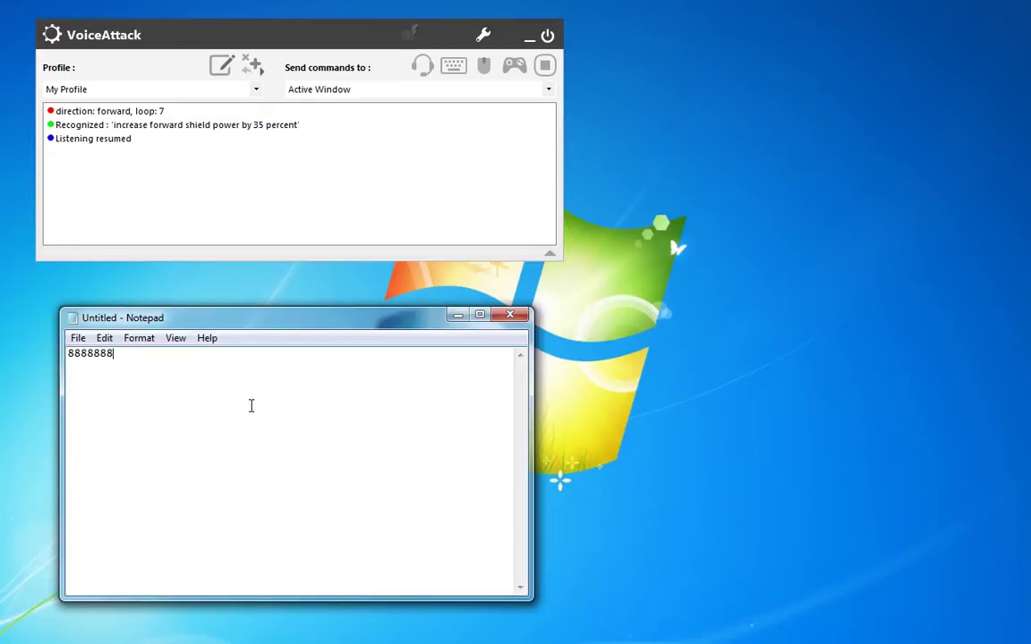
Suspend listening and check the log shows loop 7 and Notepad shows 8888888
click(423, 69)
click(258, 458)
click(128, 142)
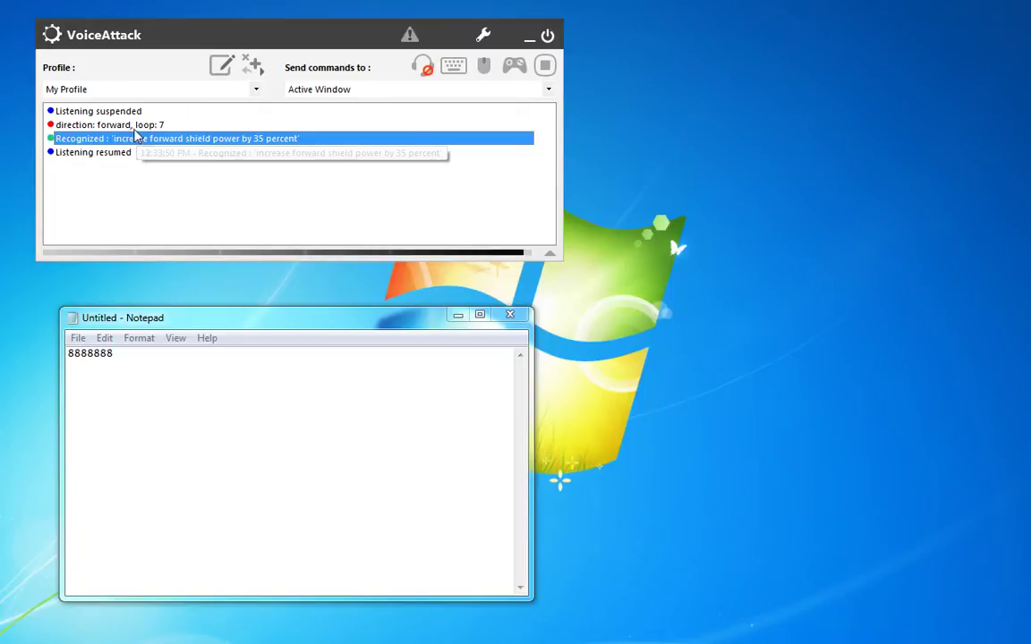
click(117, 128)
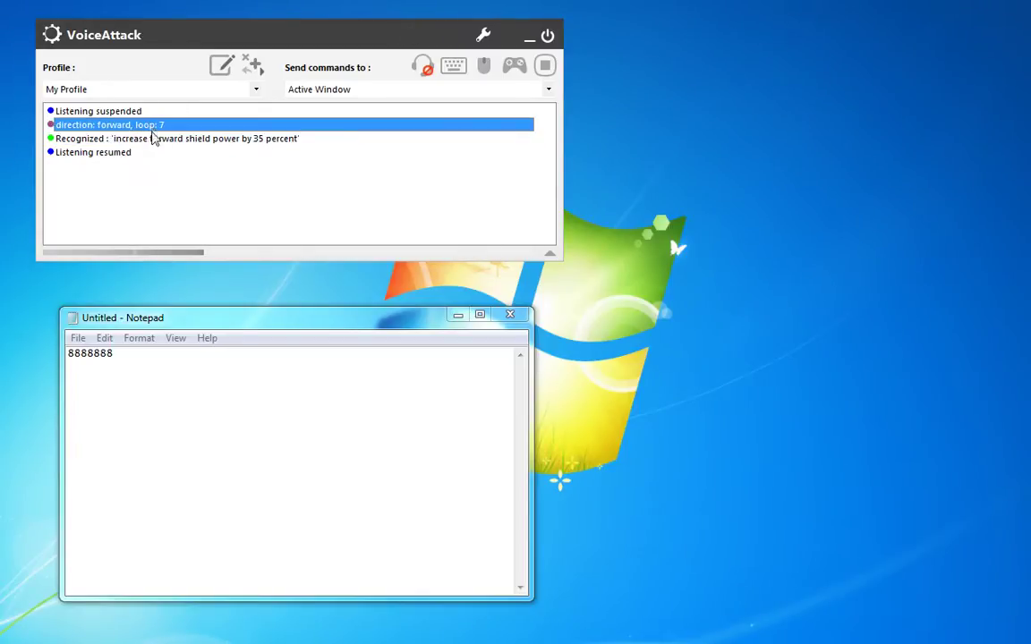
click(129, 340)
click(126, 357)
double_click(89, 371)
click(133, 351)
double_click(124, 359)
click(182, 394)
click(175, 140)
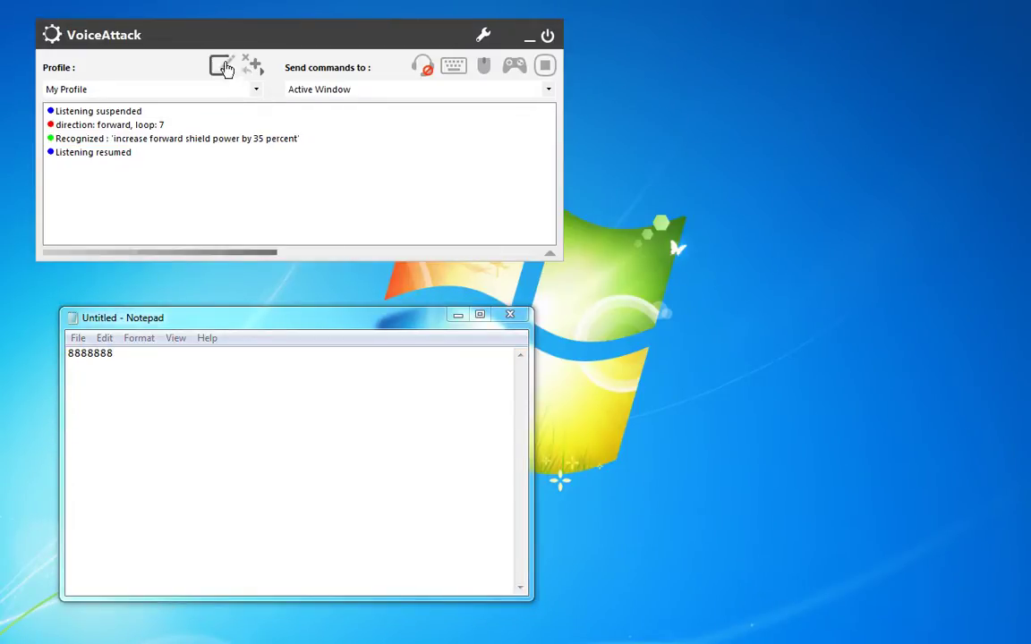
In Balance Shields, add a Set a Text Value action setting confirm_event to 'shield balance'
click(221, 65)
double_click(246, 428)
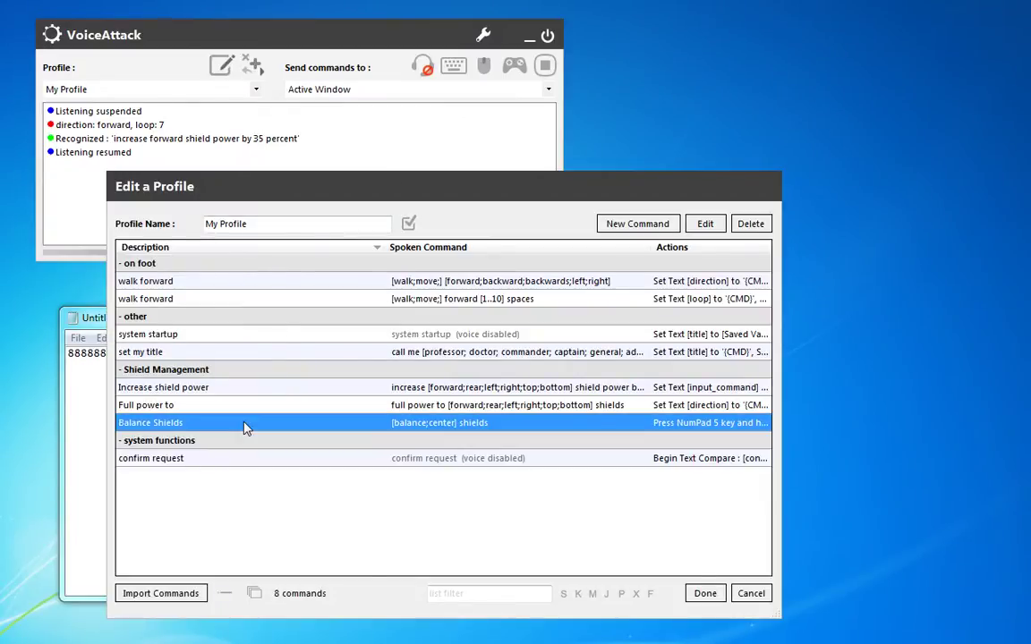
click(447, 187)
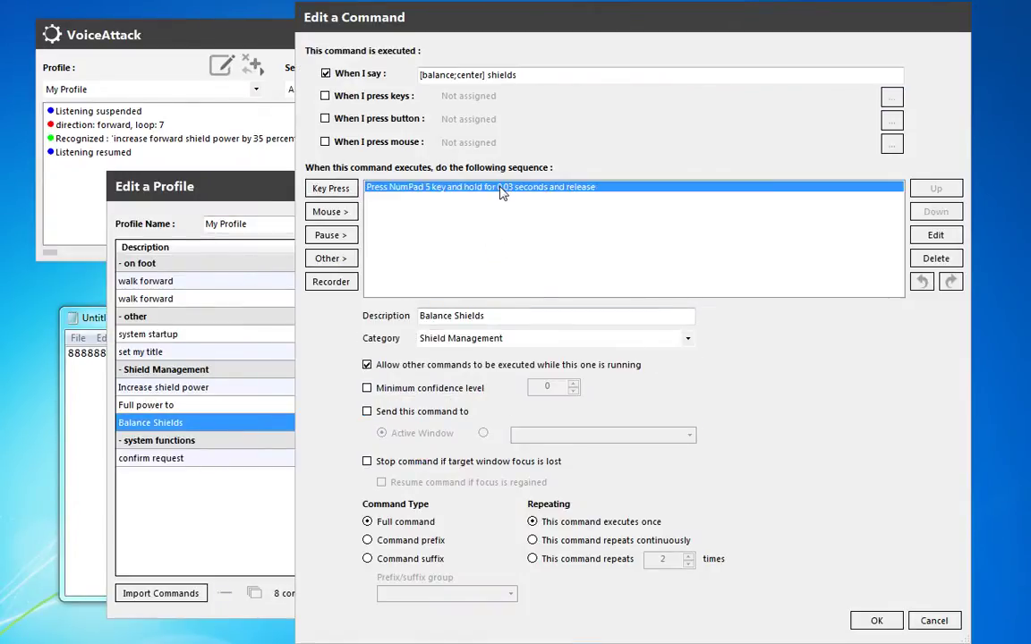
click(330, 257)
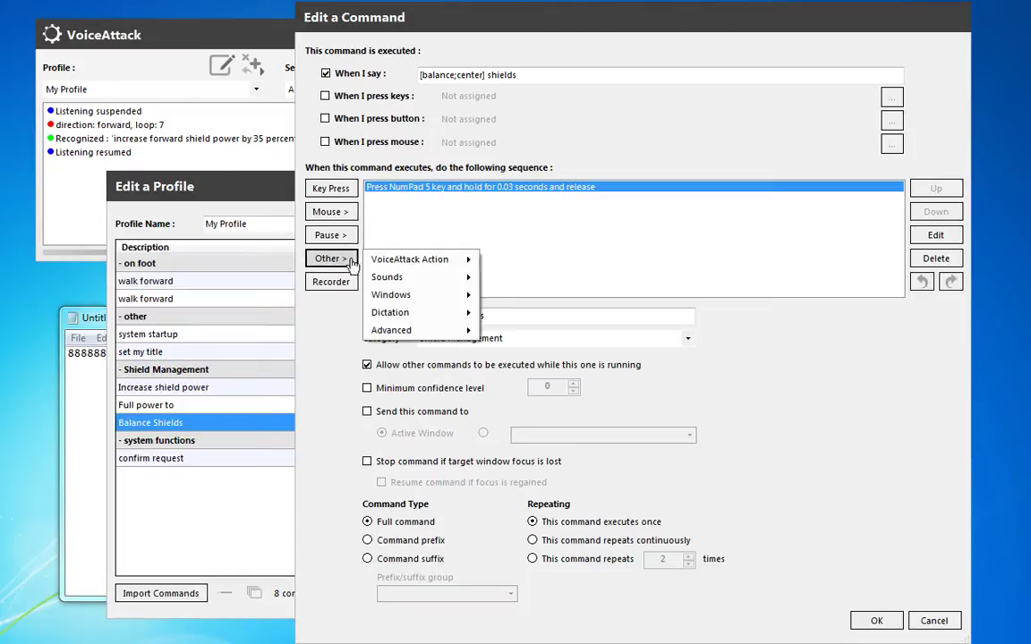
mouse_move(421, 331)
click(573, 330)
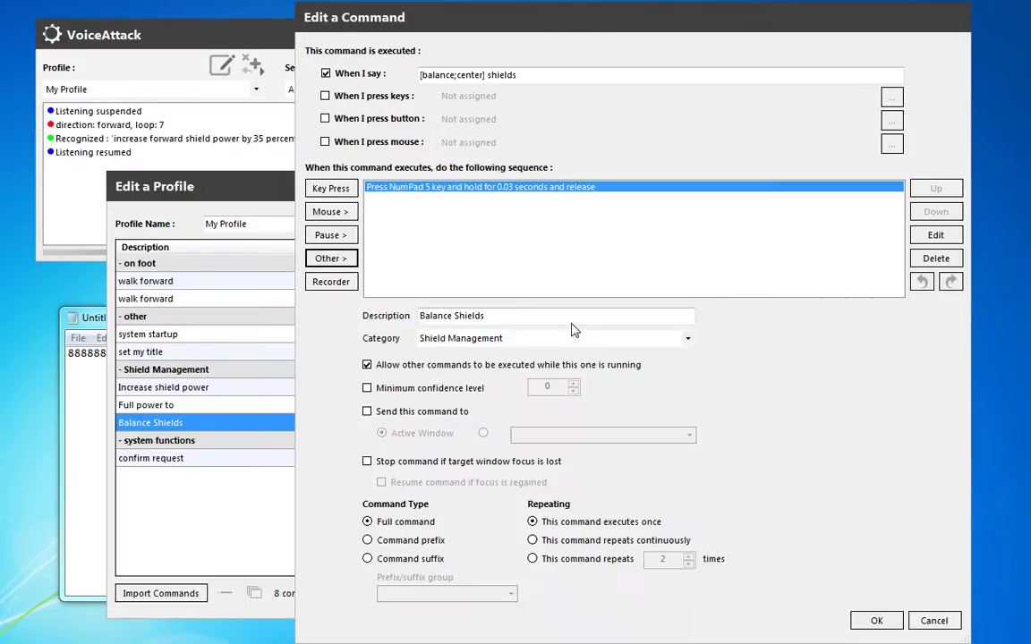
text(confirm_event)
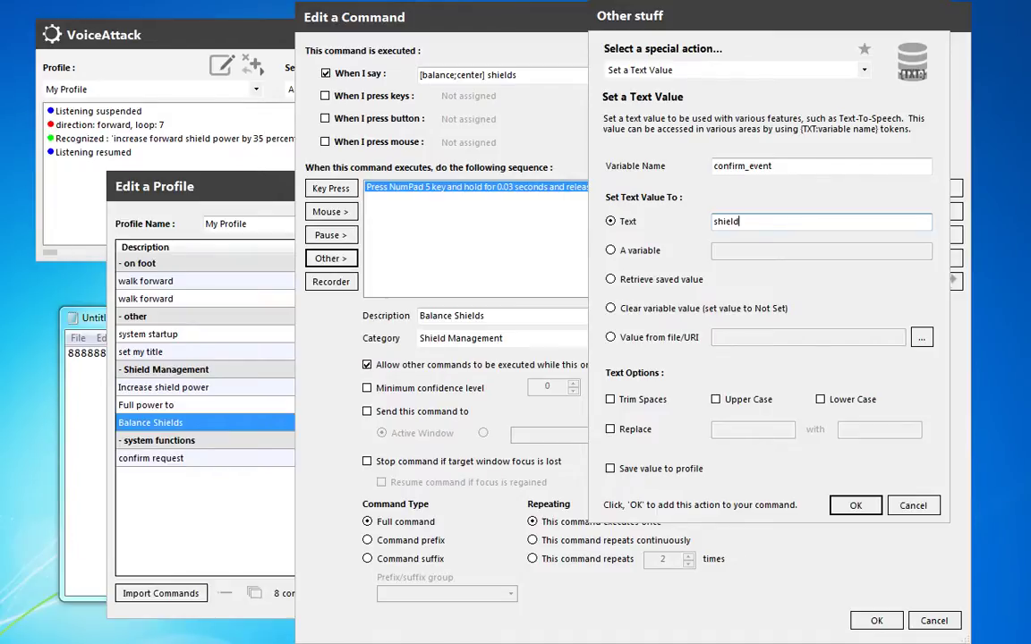
text(shield balance)
click(857, 506)
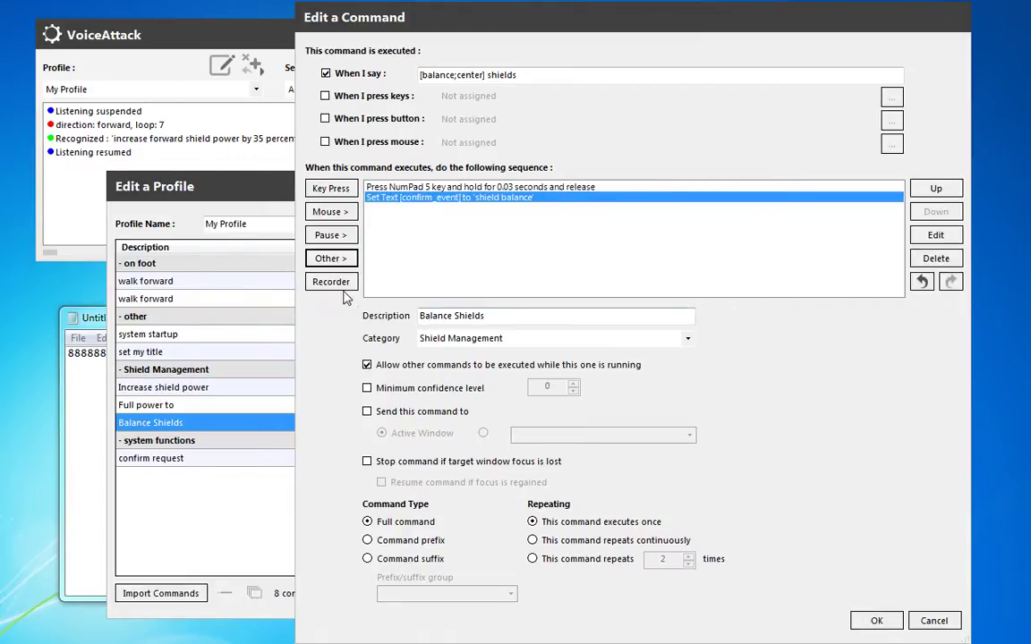
Add an Execute Another Command action that runs confirm request
click(330, 258)
mouse_move(467, 262)
click(503, 274)
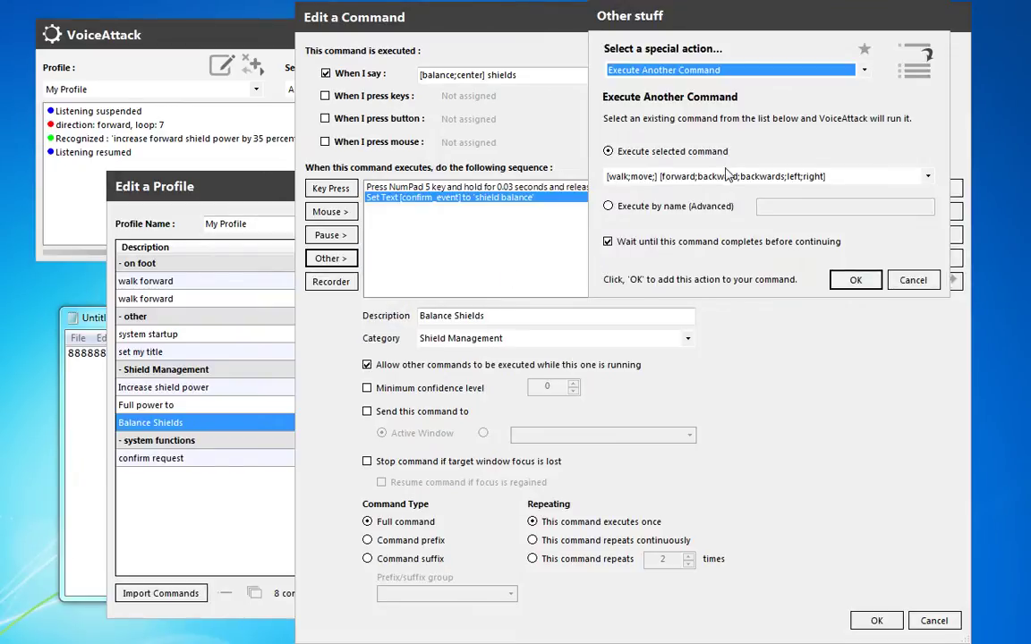
click(727, 176)
click(680, 223)
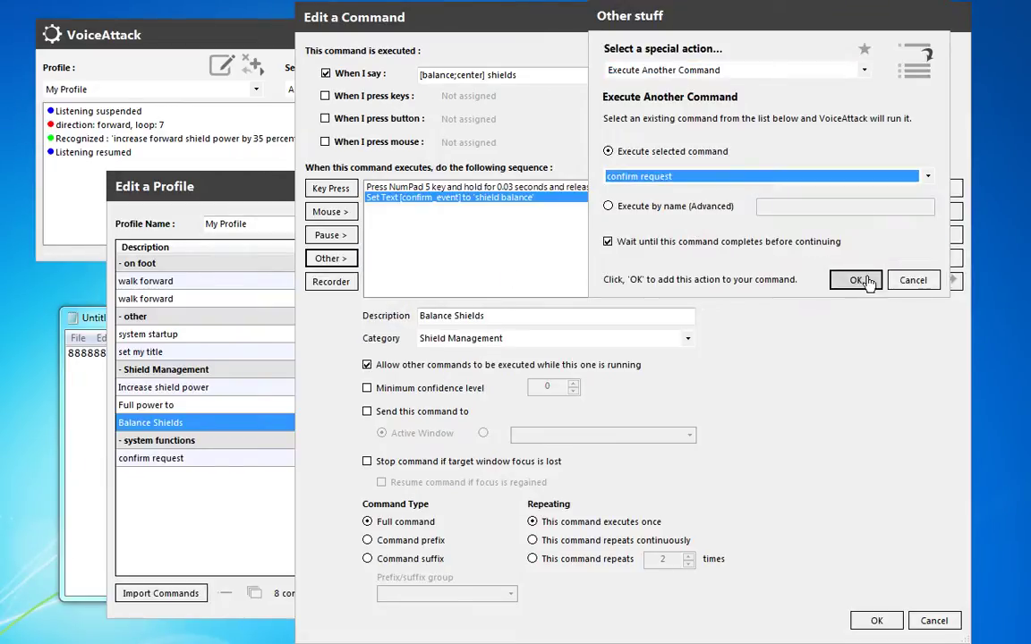
click(857, 281)
Save Balance Shields, then duplicate the shields condition block in confirm request
click(877, 620)
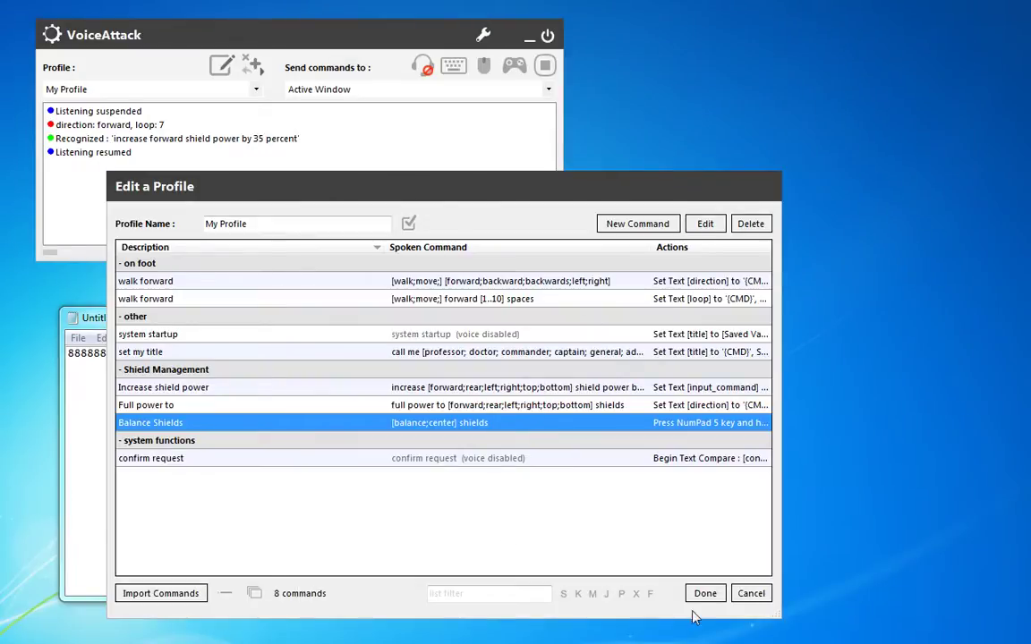
double_click(230, 458)
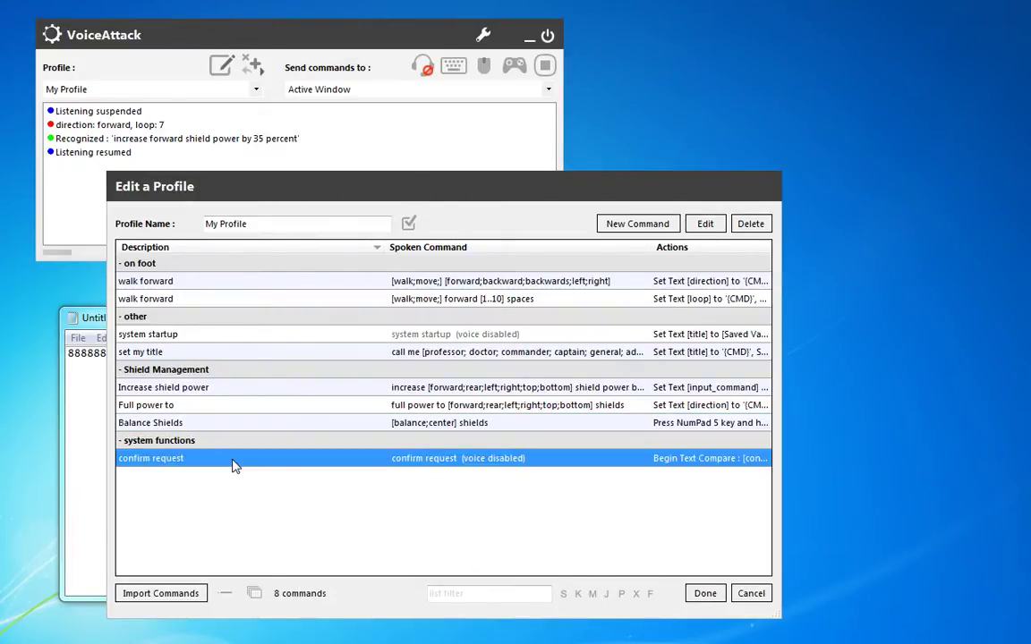
click(534, 209)
scroll(534, 212, down, 2)
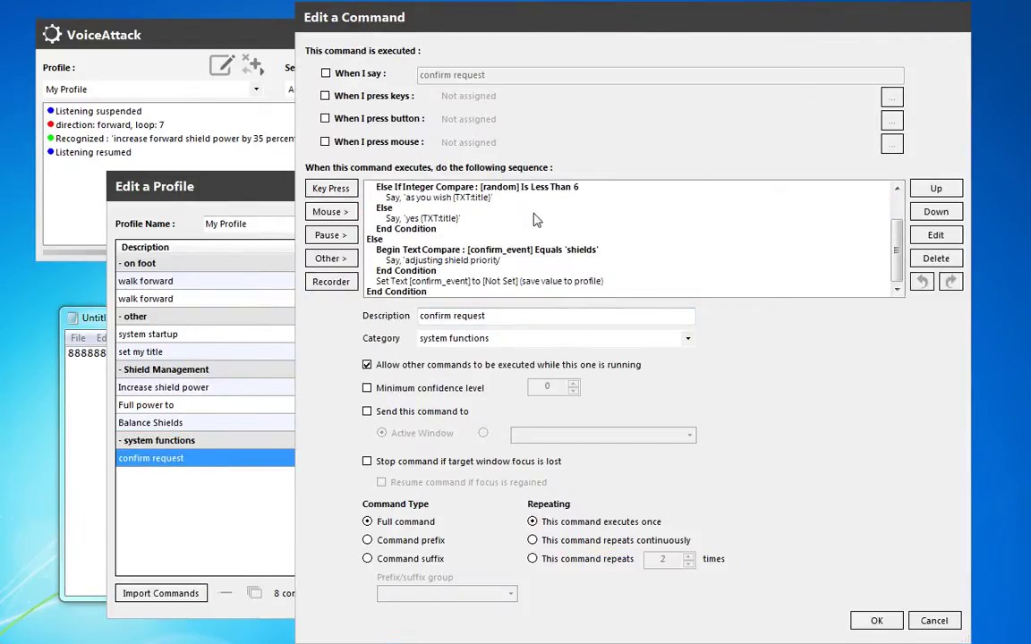
drag(483, 250, 487, 265)
click(475, 271)
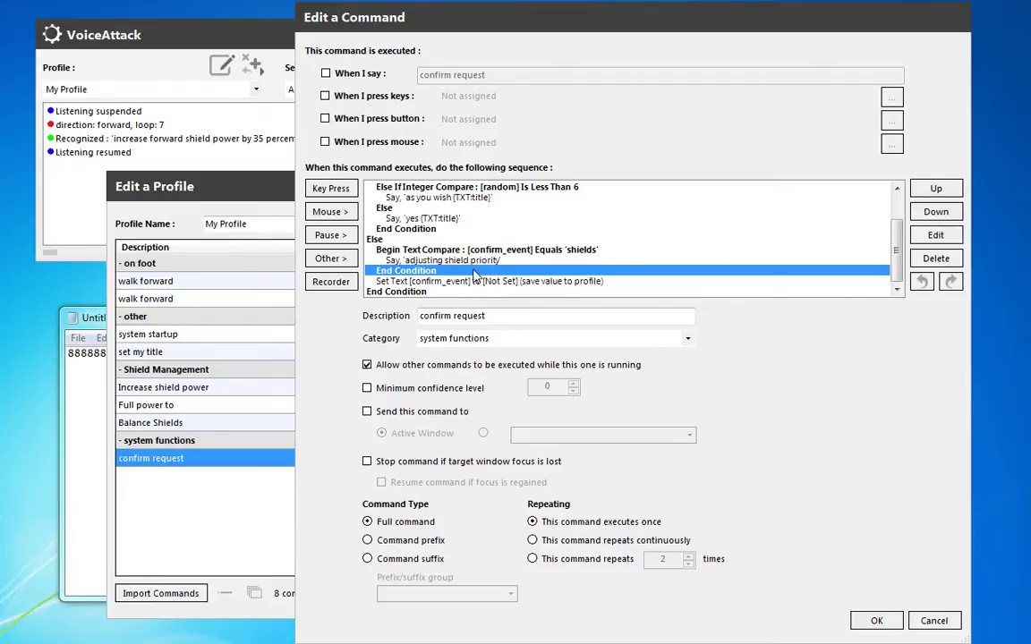
shift+click(480, 252)
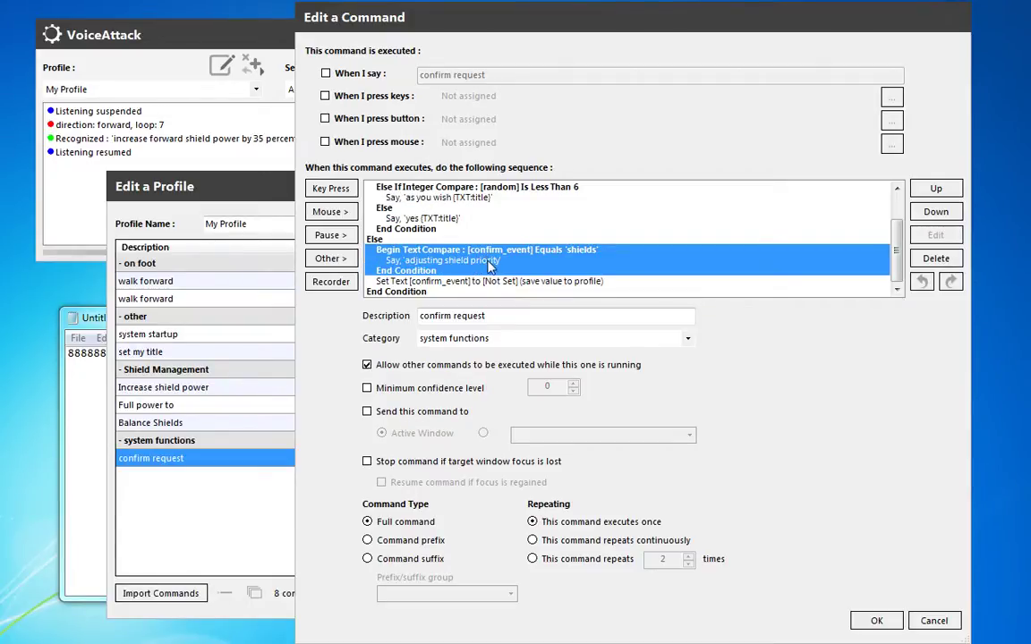
key(ctrl+c)
key(ctrl+v)
Change the duplicate to compare 'shield balance' and say 'balancing shield priority'
click(508, 251)
click(935, 234)
click(779, 347)
key(BackSpace)
text(ba)
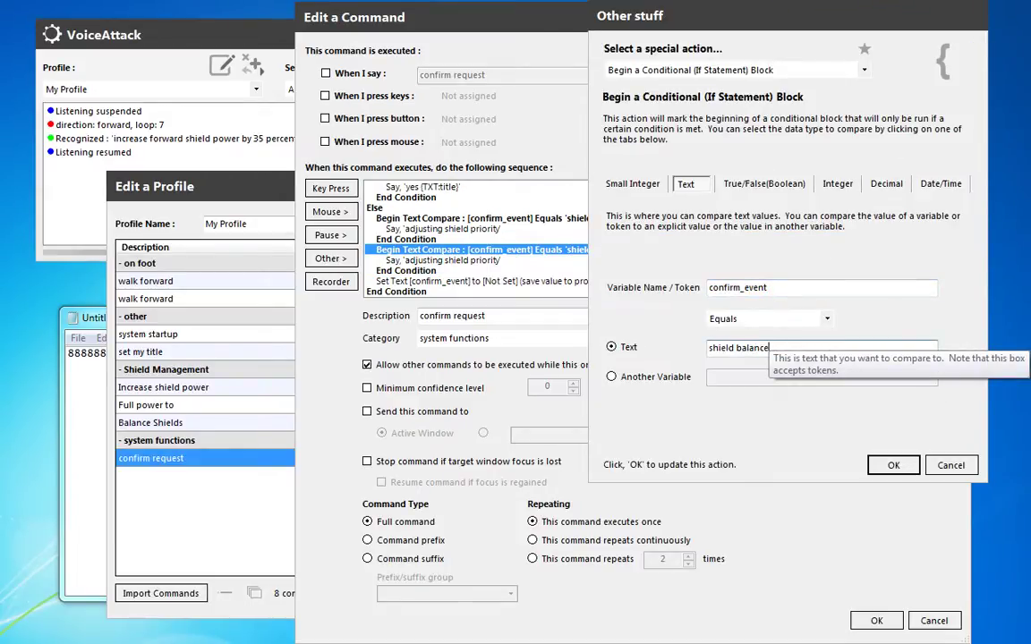
text(lance)
click(888, 464)
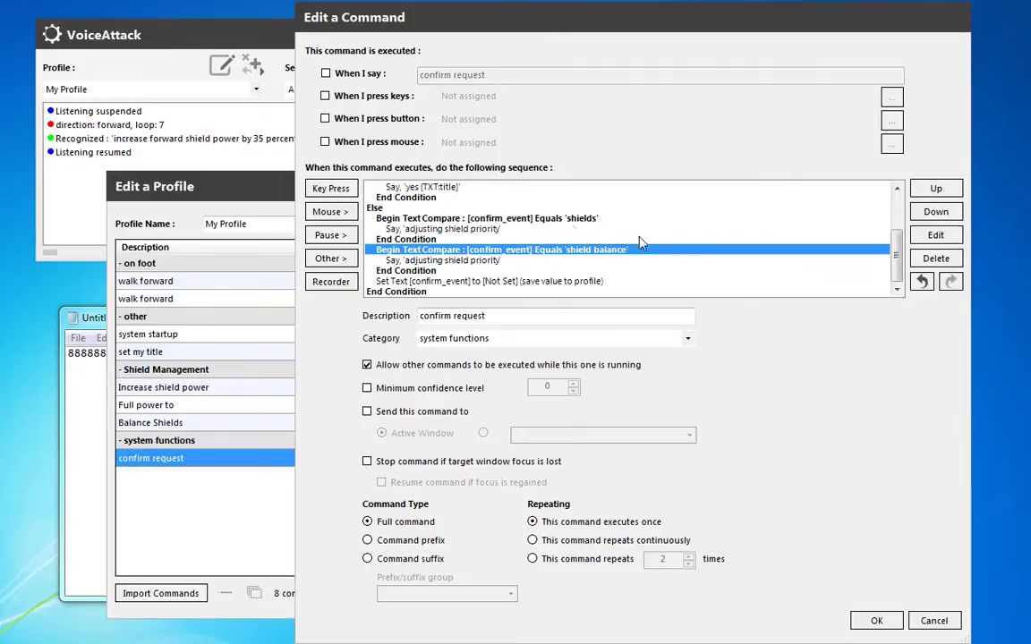
click(463, 262)
double_click(461, 260)
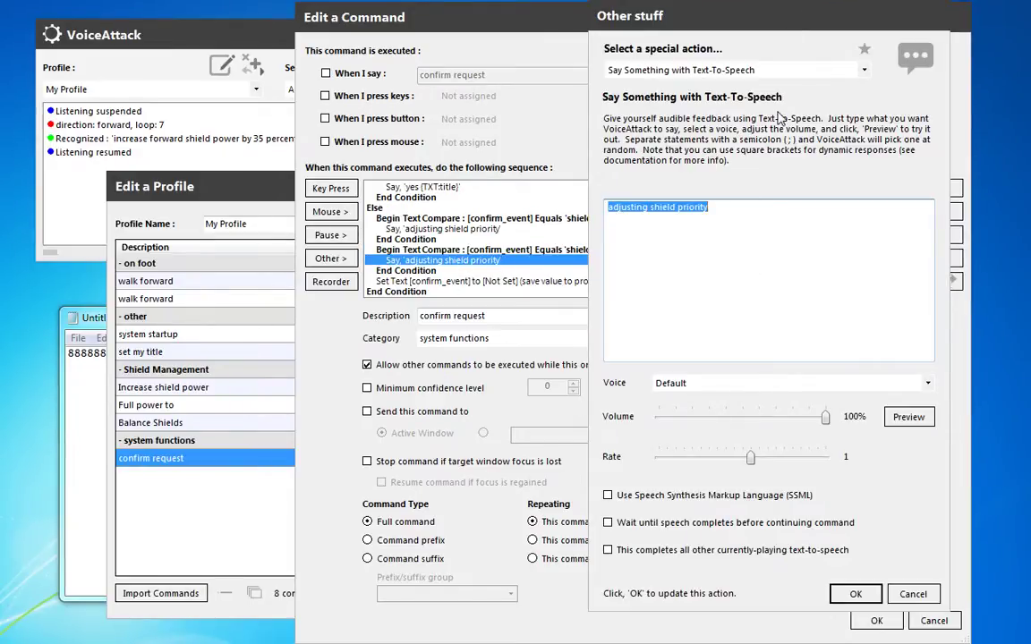
text(balancing c)
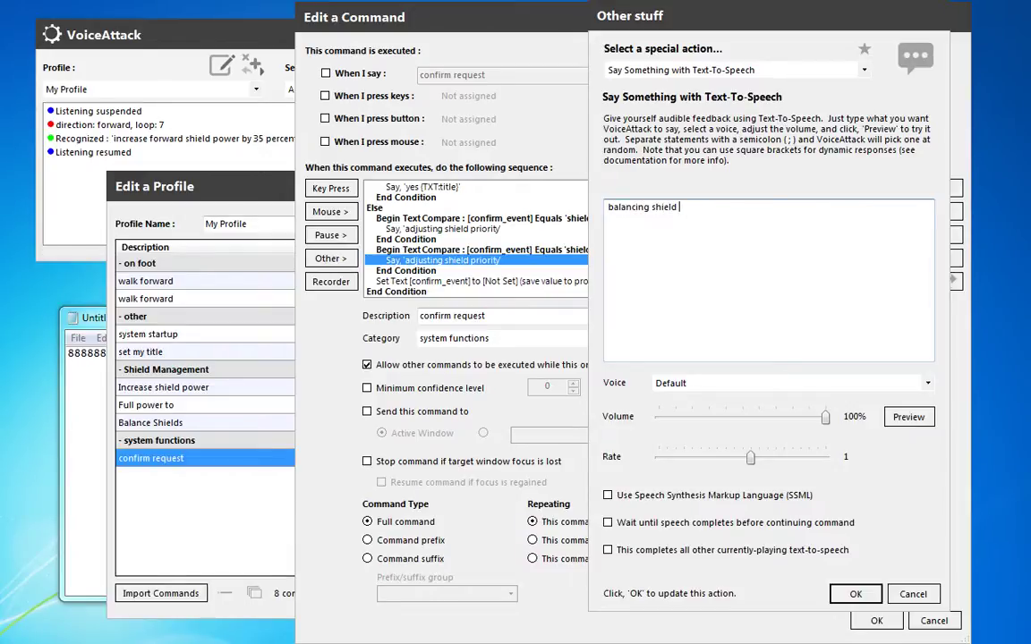
text(hield priority)
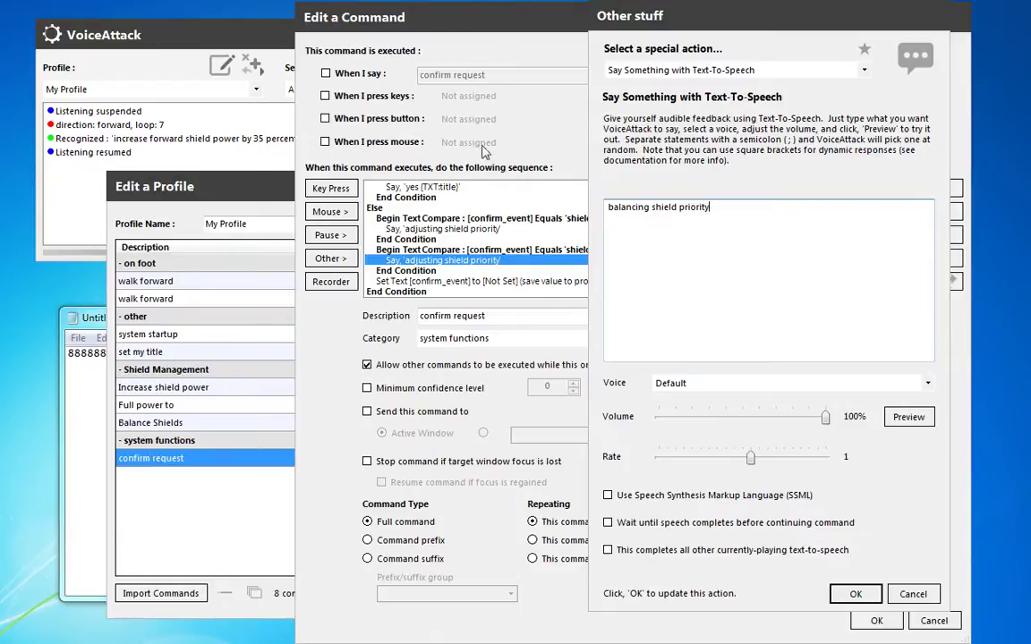
Save the edits, close the editor, and test 'balance shields' typing 5 into Notepad
click(855, 594)
click(876, 621)
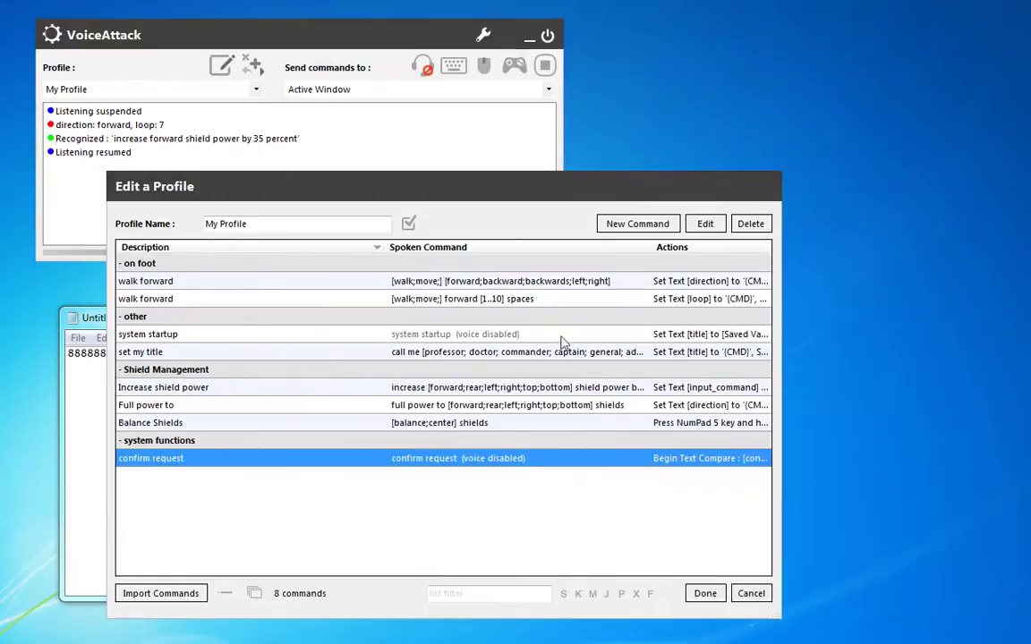
click(705, 594)
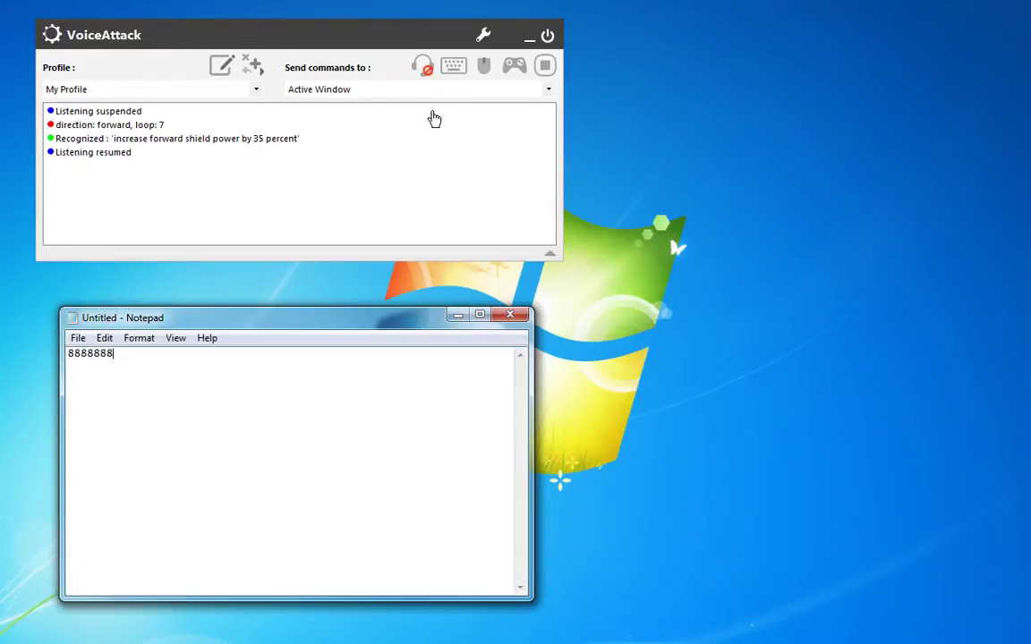
click(420, 77)
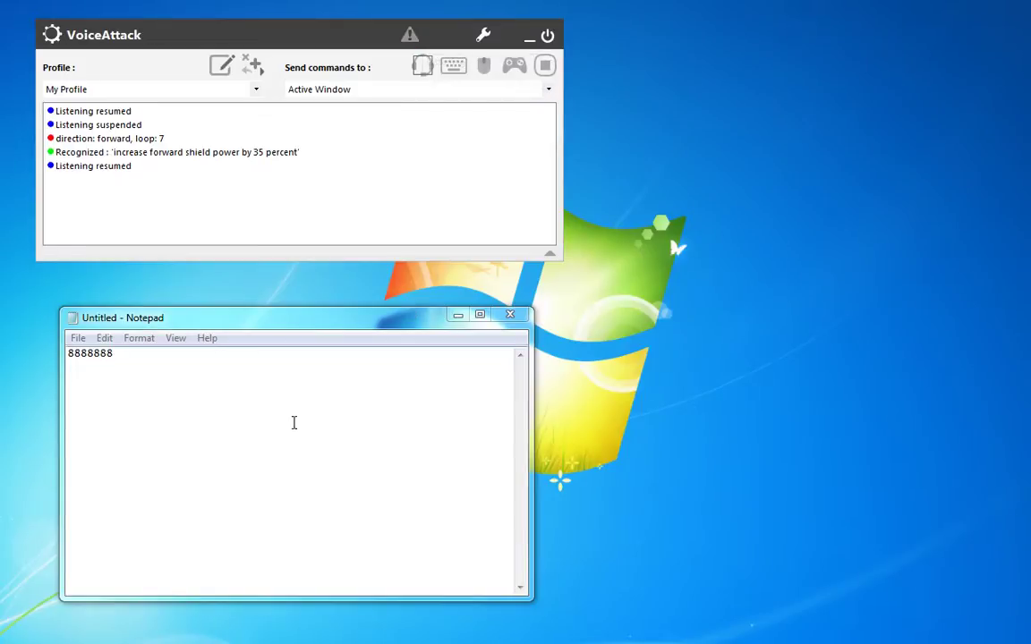
click(285, 433)
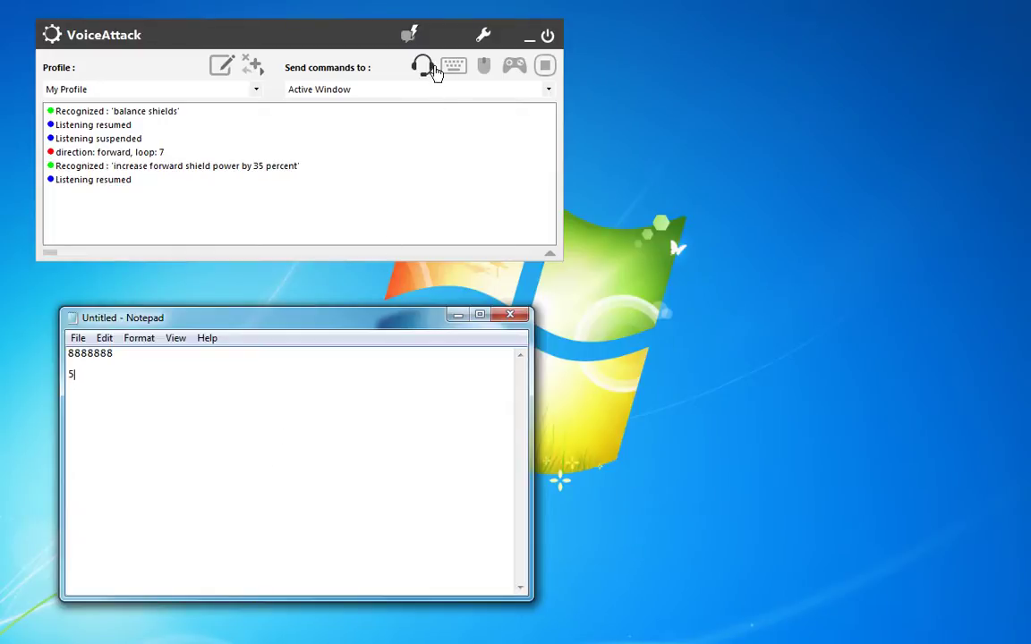
click(426, 70)
Open the 'Full power to' command and select its '[balance;center] shields' execute step after Write log
click(221, 68)
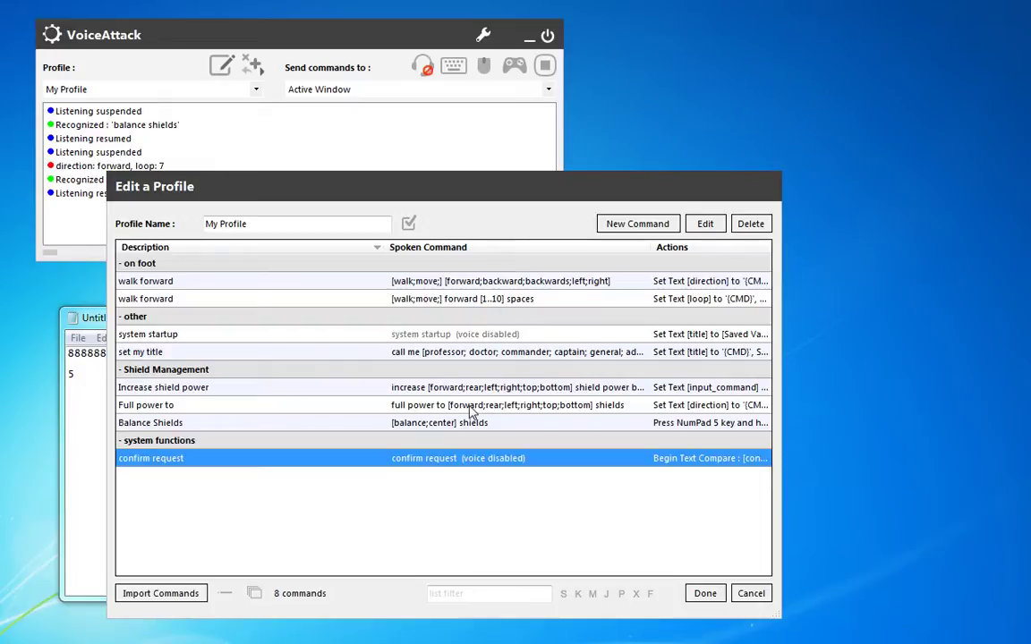
double_click(270, 407)
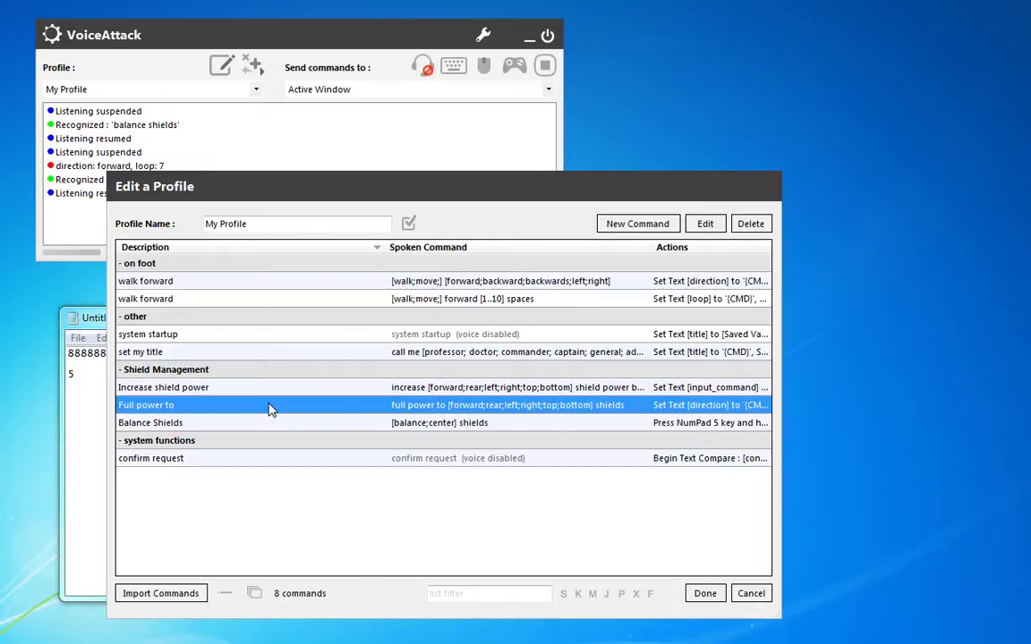
click(555, 207)
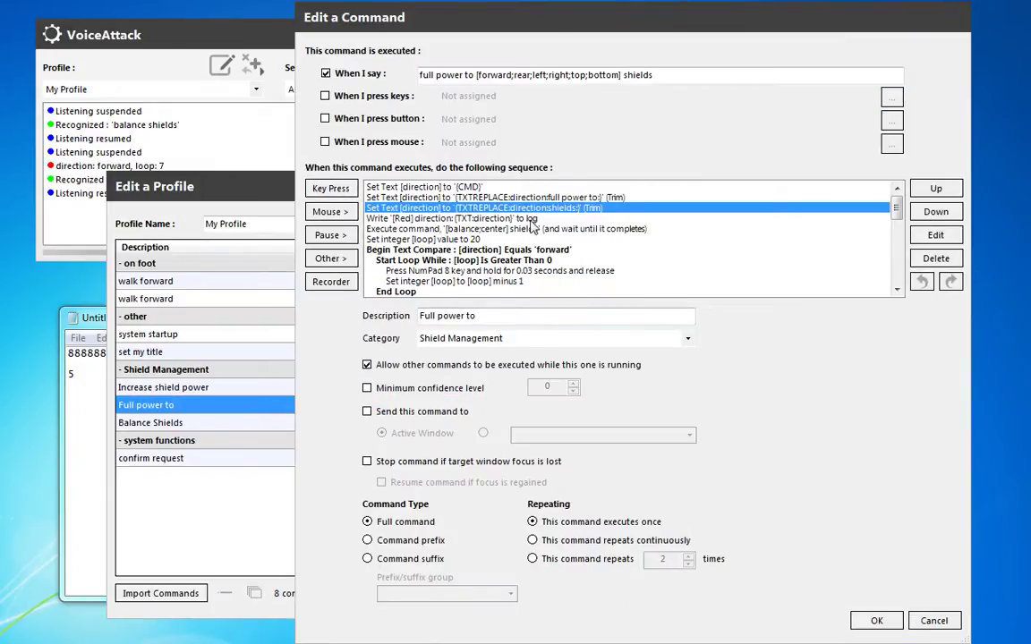
click(523, 230)
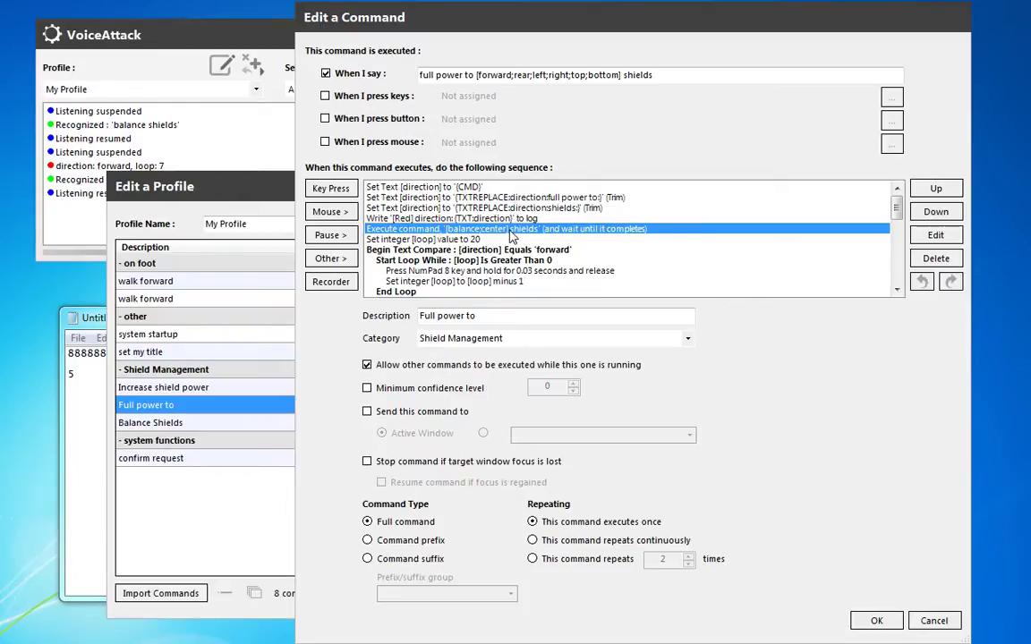
scroll(512, 235, down, 5)
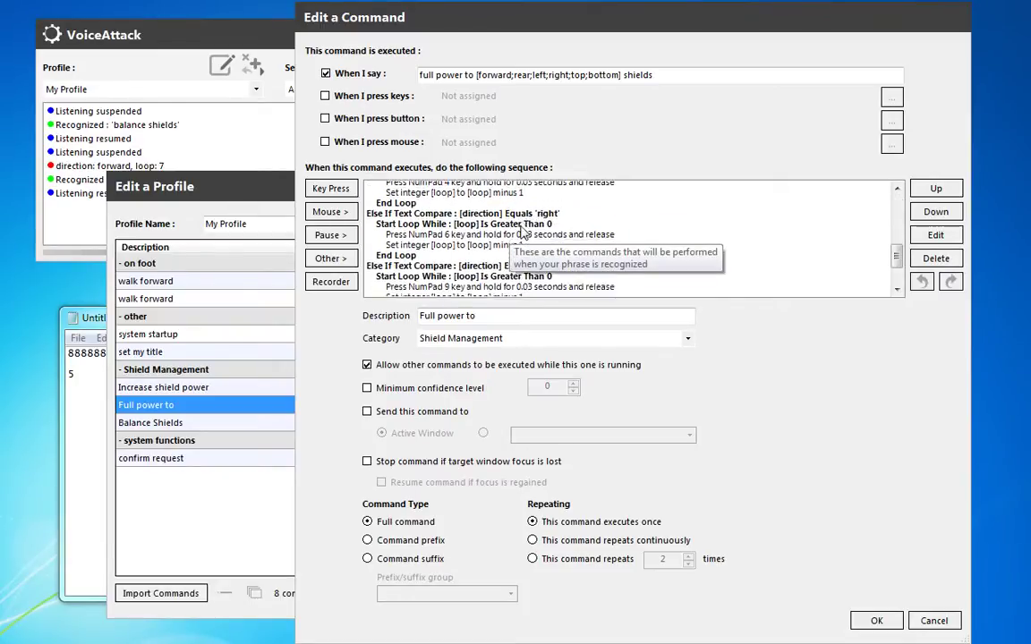
scroll(523, 228, up, 6)
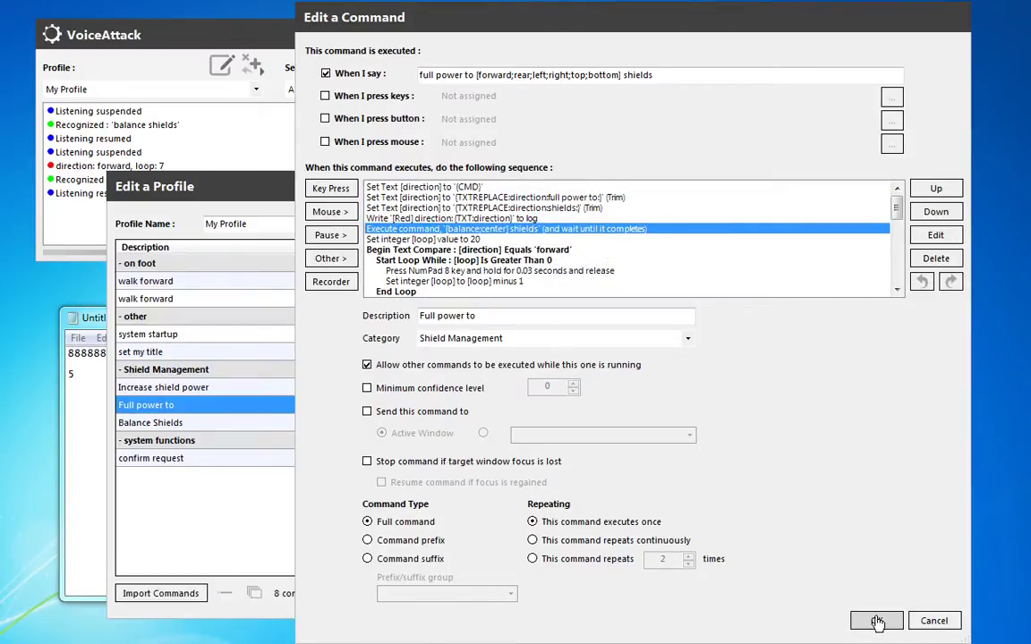
Save the 'Full power to' edits, close the profile editor, and resume voice listening
click(877, 622)
click(709, 594)
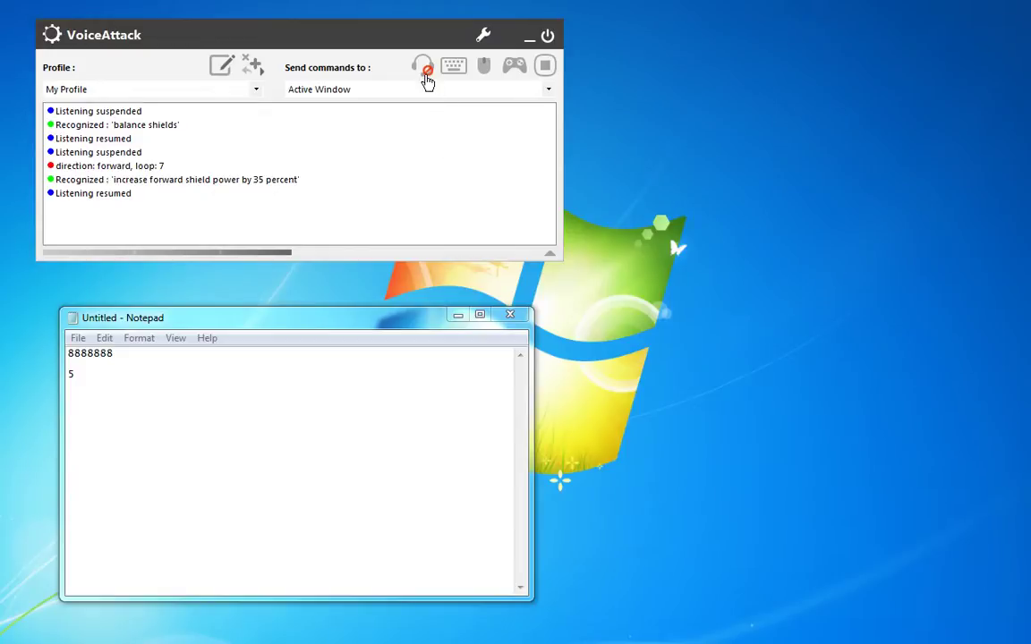
click(422, 68)
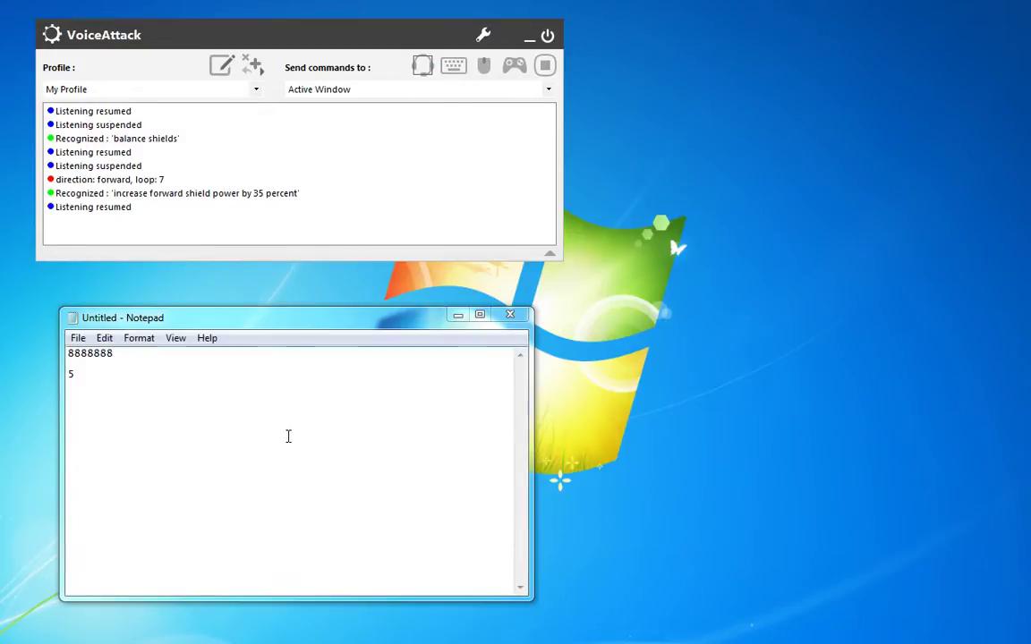
Voice-test 'full power to forward shields' in Notepad, producing a new line of 5 followed by 8s
click(286, 436)
key(Return)
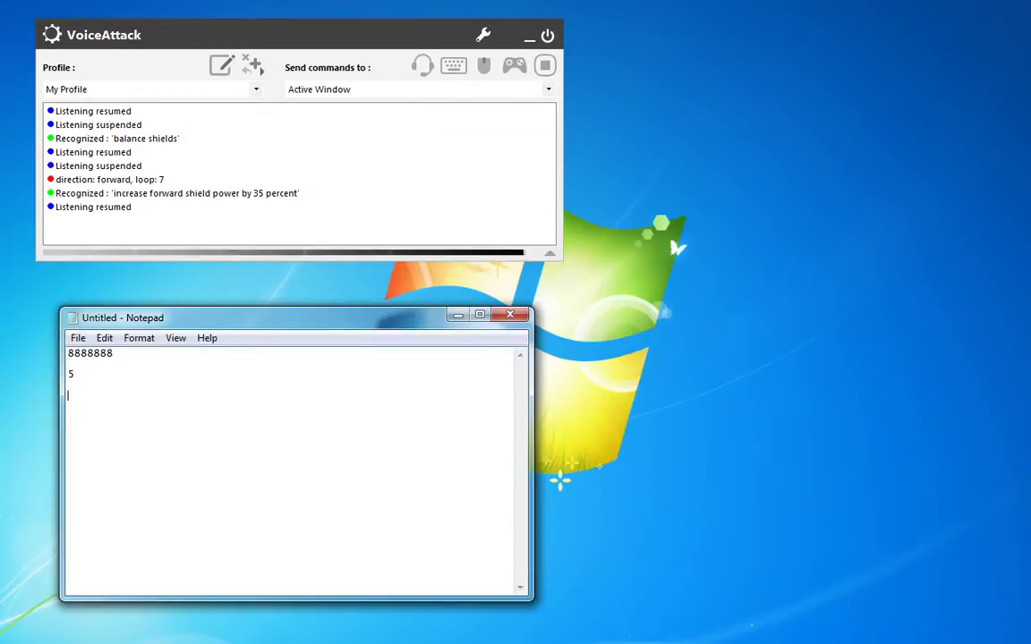
text(588888888888888888888)
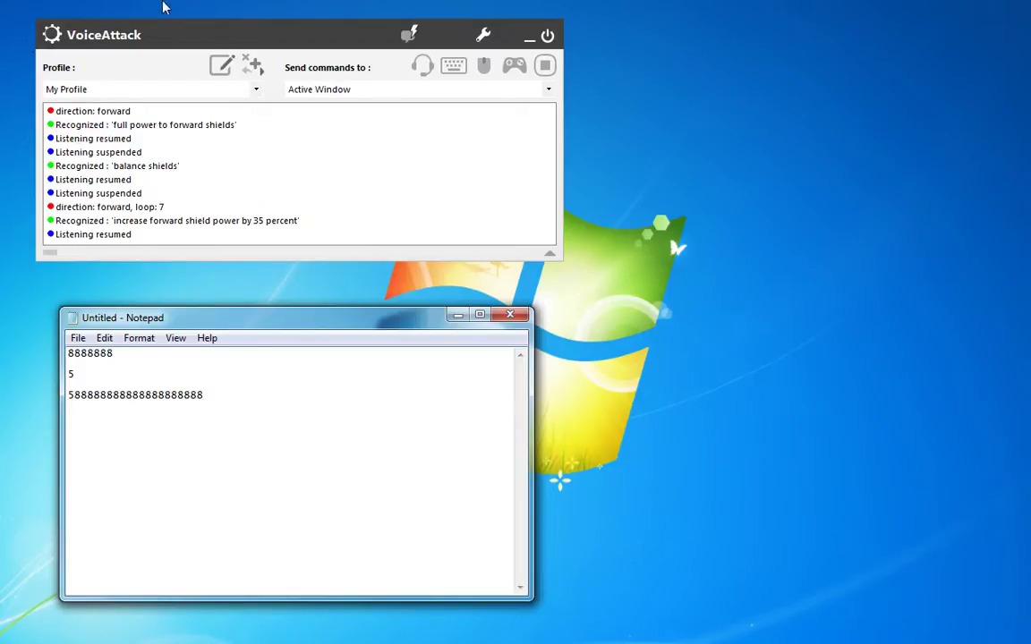
click(421, 69)
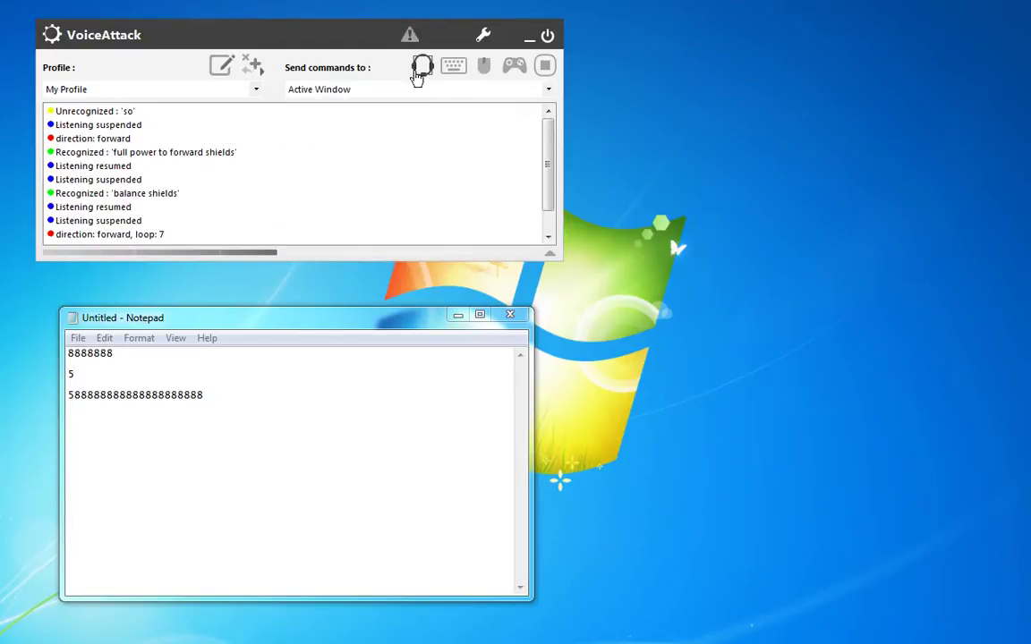
Replace the balance shields execute step in 'Full power to' with a NumPad 5 key press
click(420, 70)
click(221, 68)
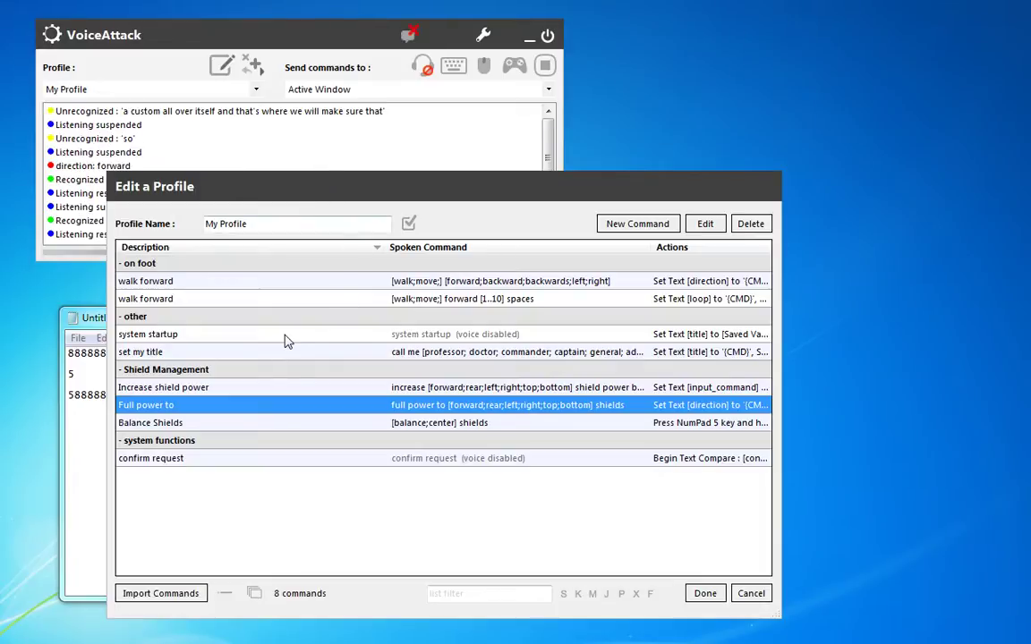
double_click(280, 409)
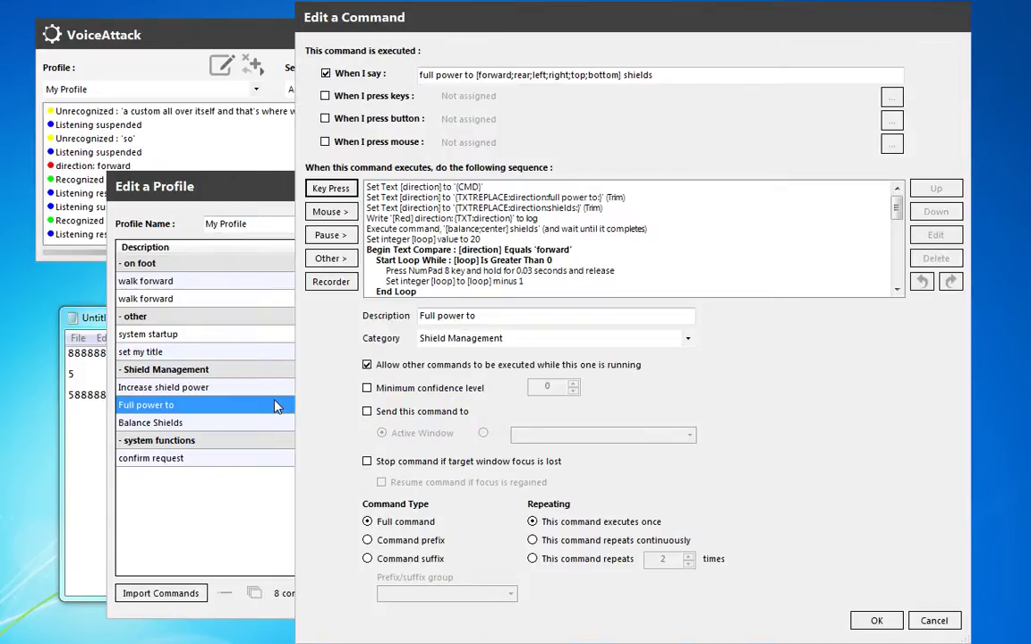
click(535, 229)
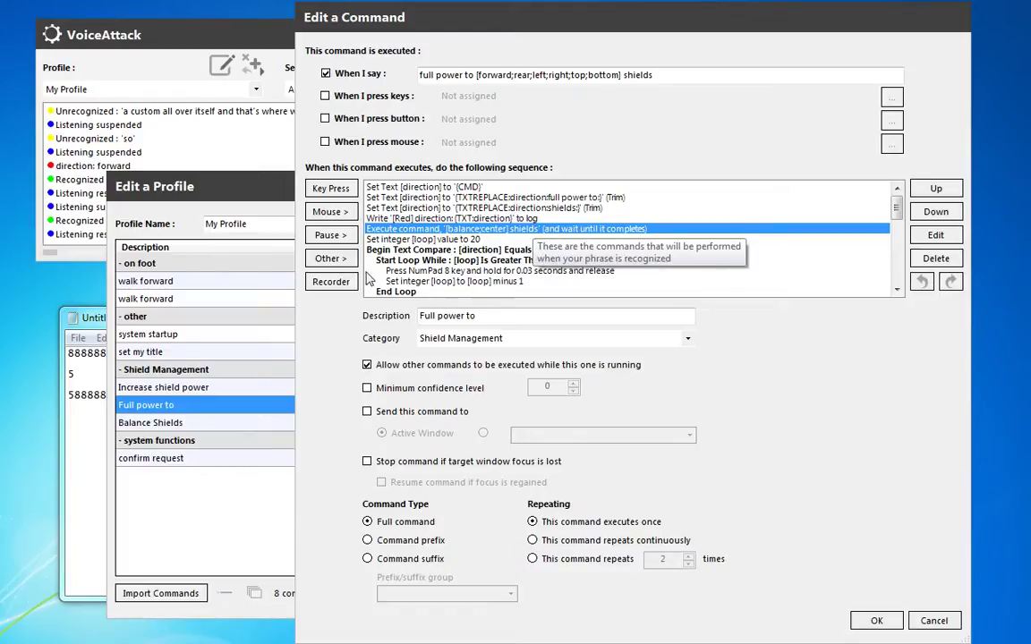
click(336, 191)
key(KP_5)
click(515, 491)
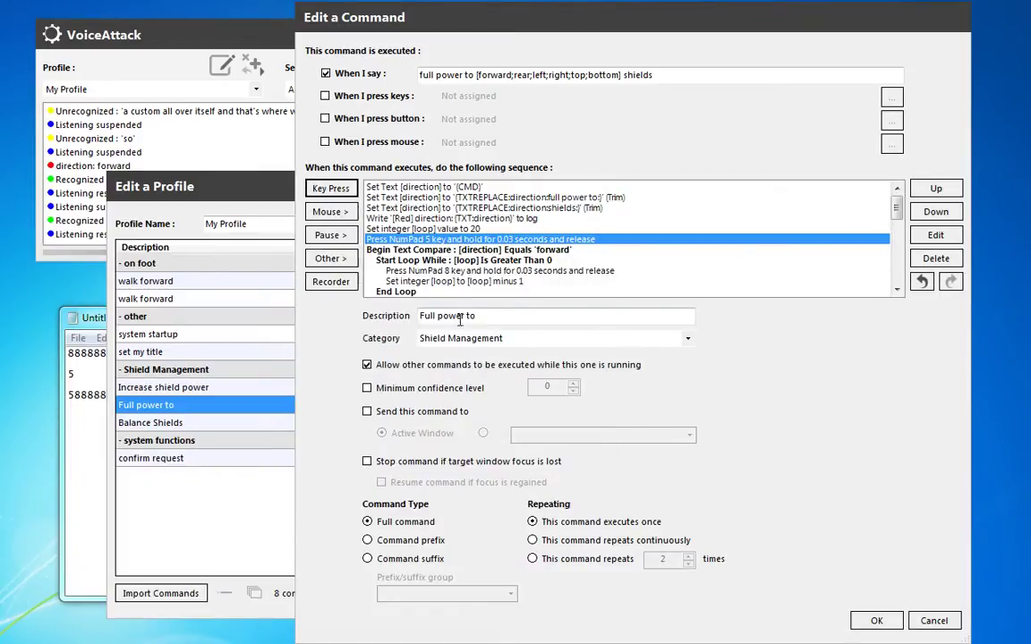
click(930, 191)
click(877, 621)
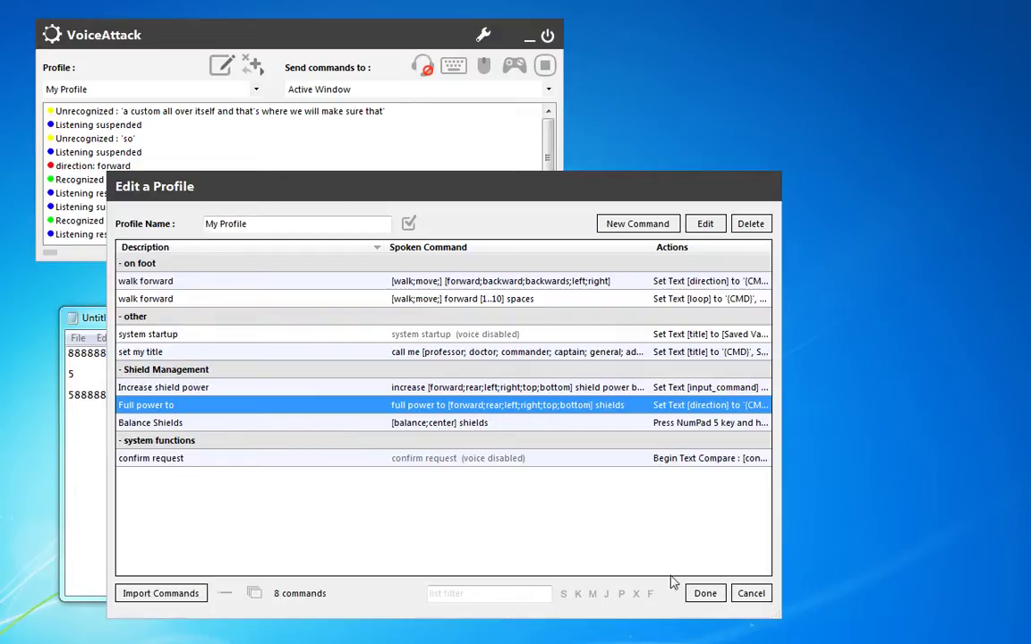
Add a Set a Text Value step confirm_event = 'shields' after End Condition and save
double_click(375, 404)
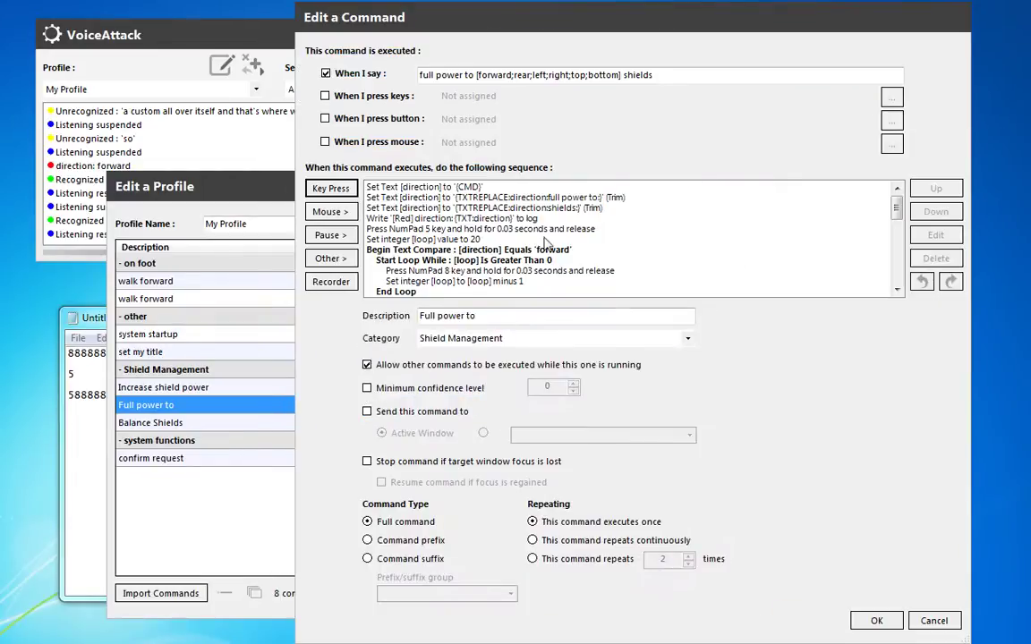
click(535, 214)
scroll(536, 218, down, 7)
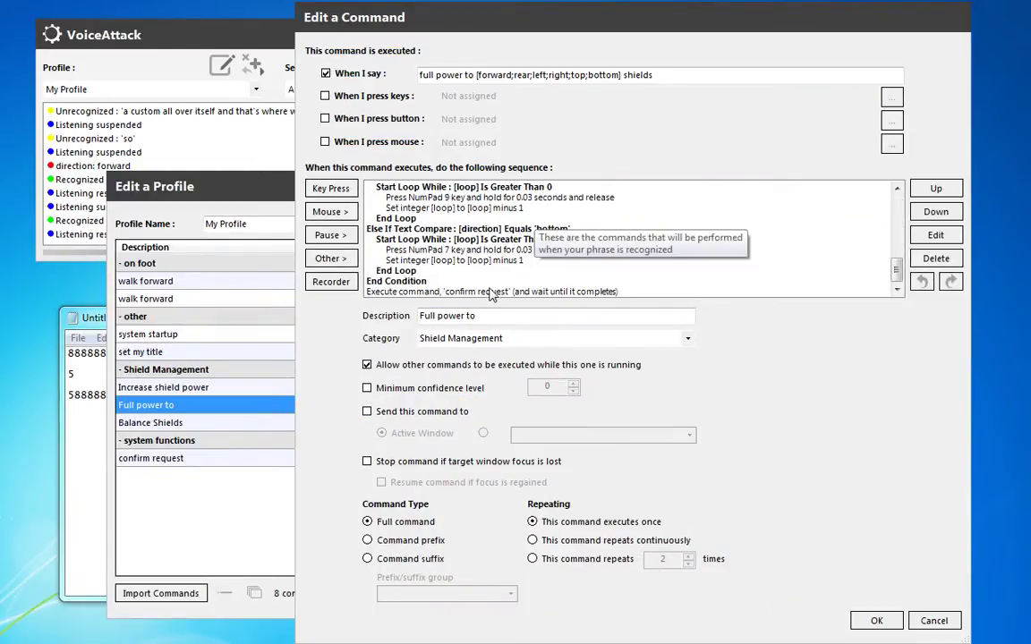
click(488, 281)
click(330, 258)
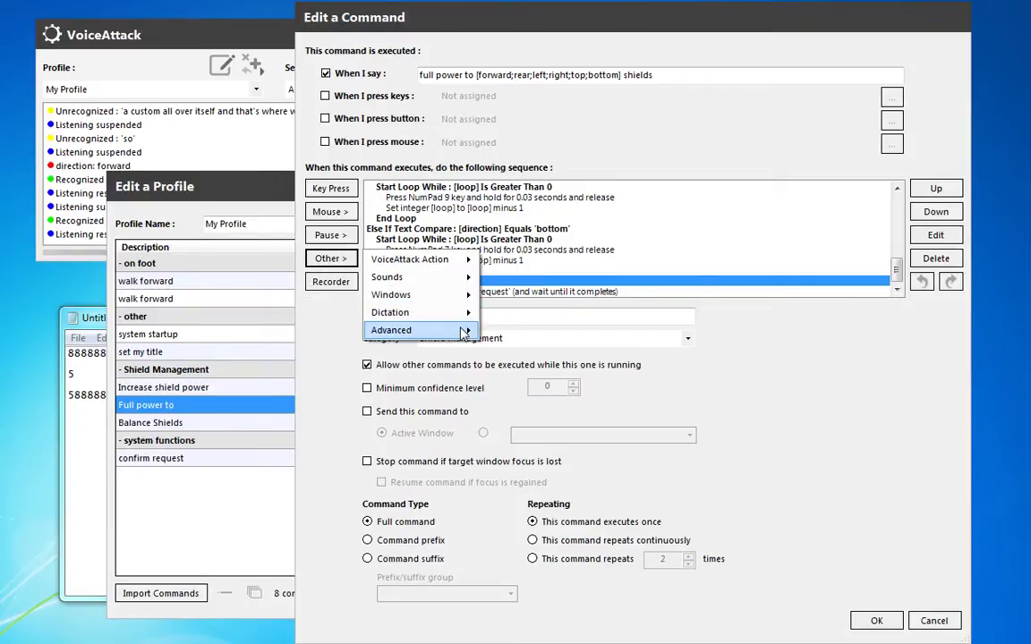
mouse_move(465, 332)
click(557, 327)
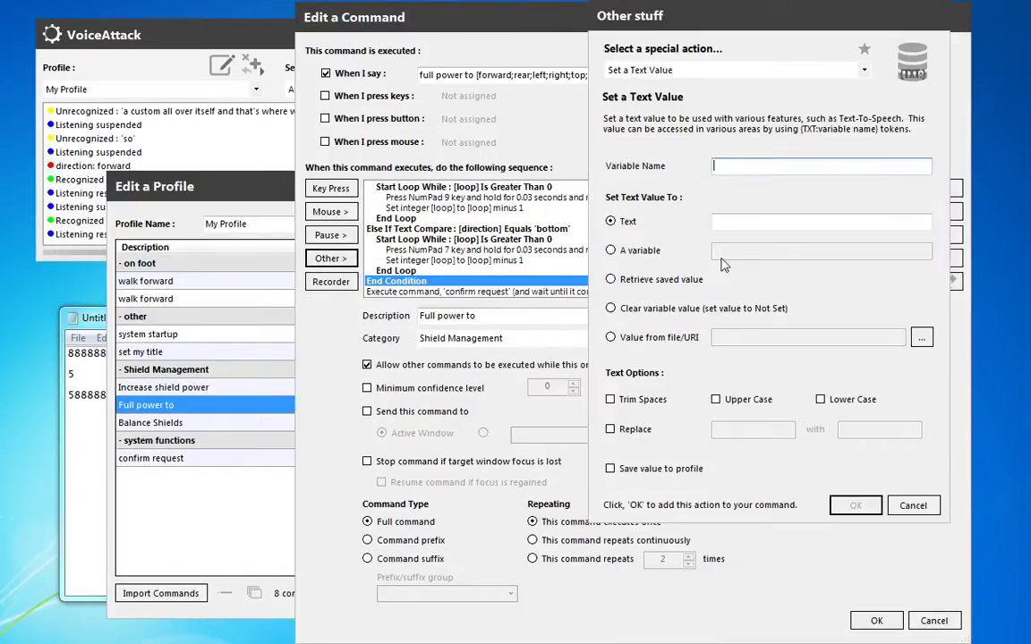
text(confirm_event)
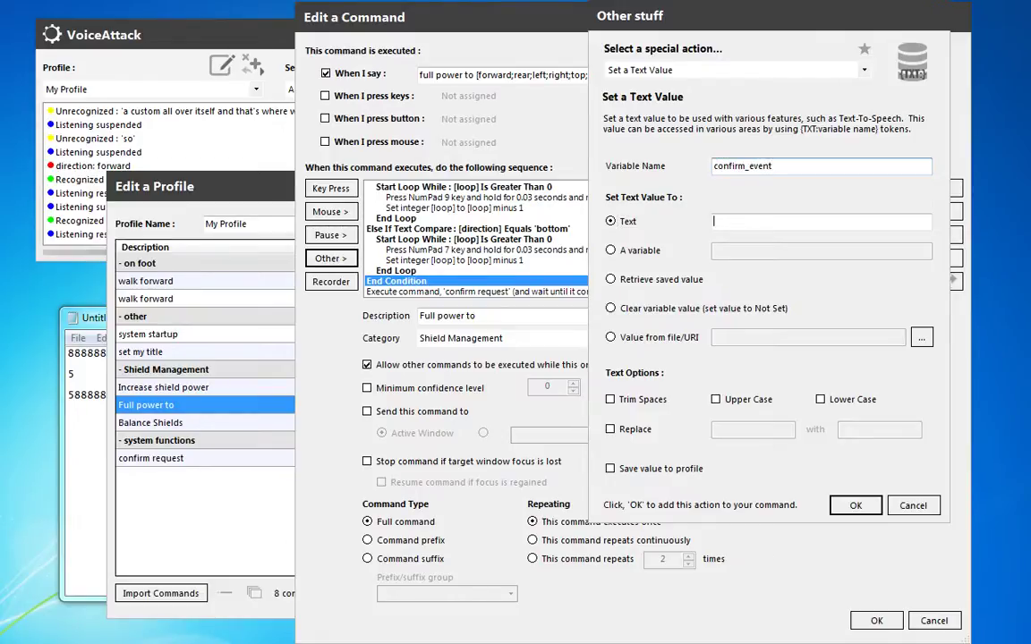
click(821, 221)
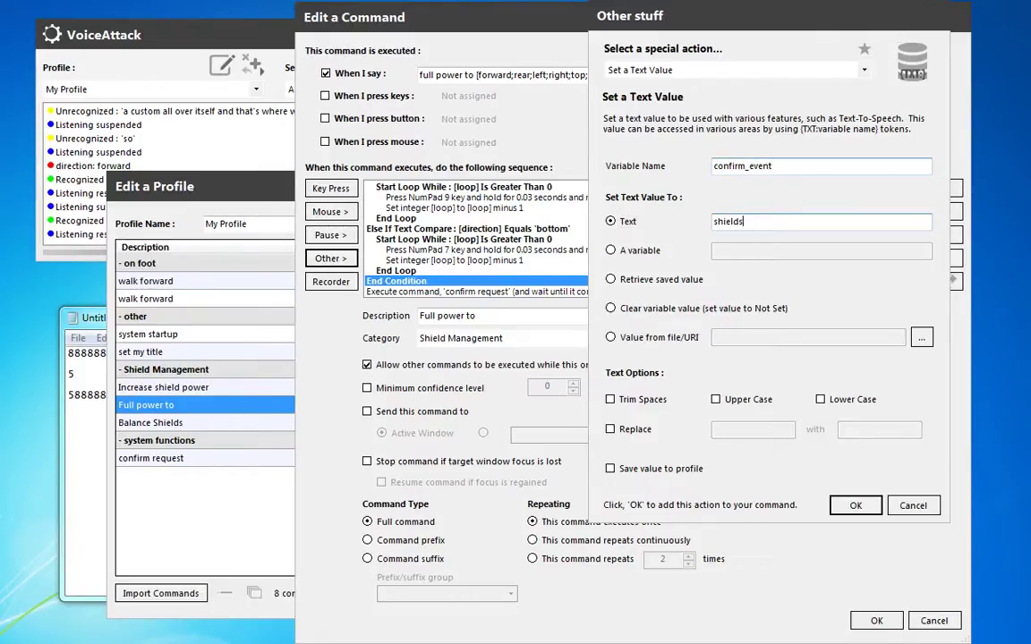
click(856, 506)
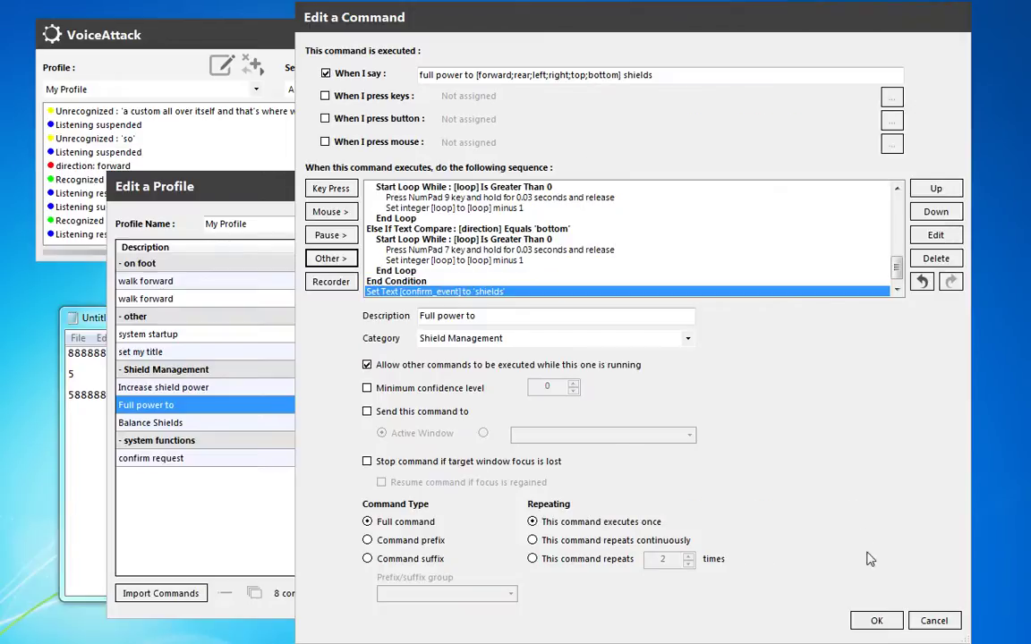
click(874, 624)
Rerun the 'full power to forward shields' voice test, adding another 5-and-8s line in Notepad
click(716, 598)
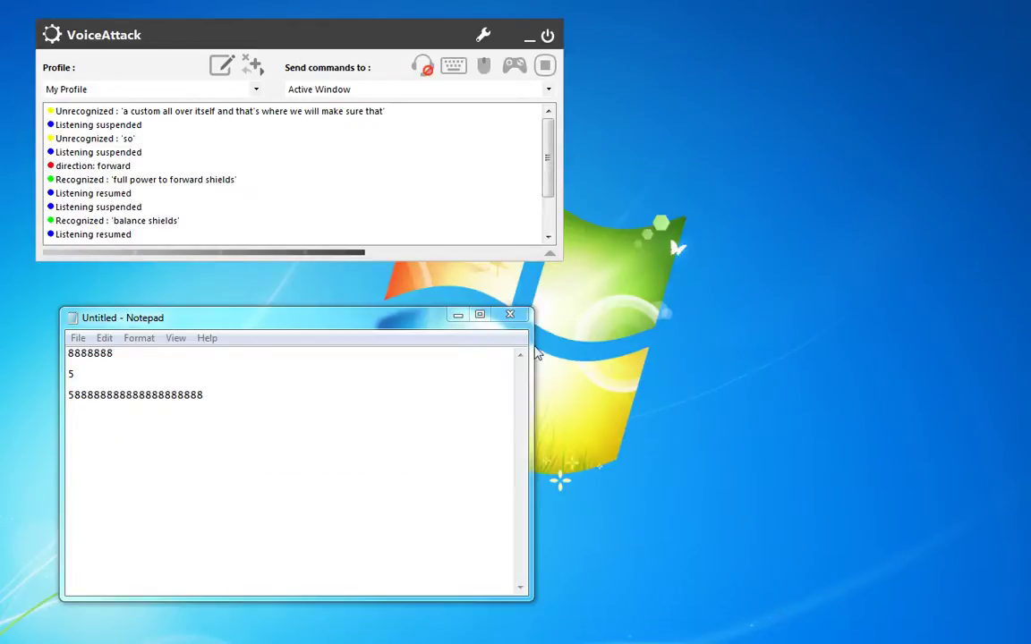
click(422, 68)
click(367, 415)
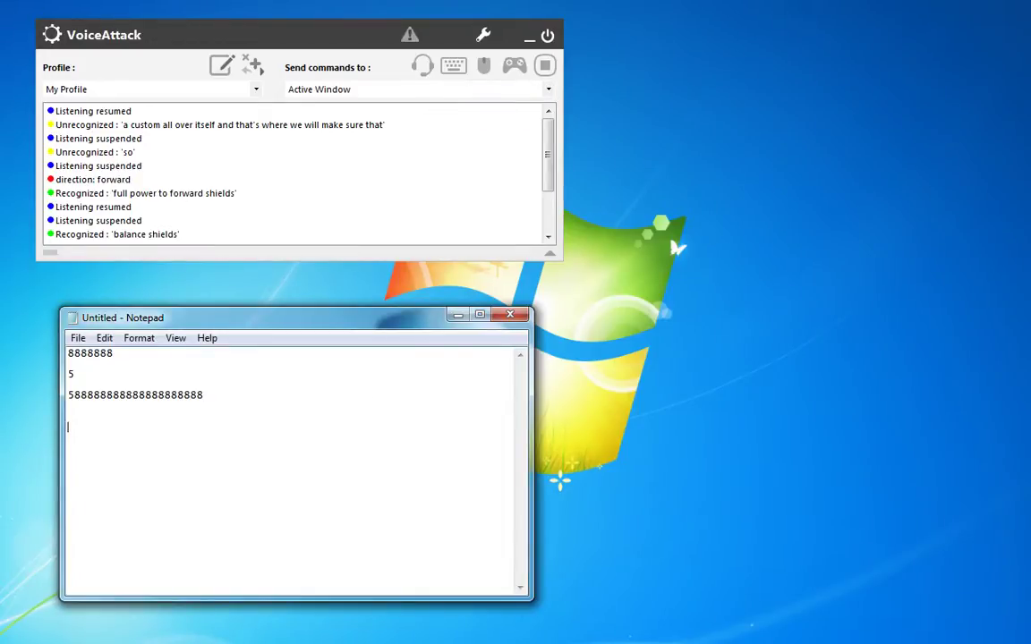
key(Return)
text(588888888888888888888)
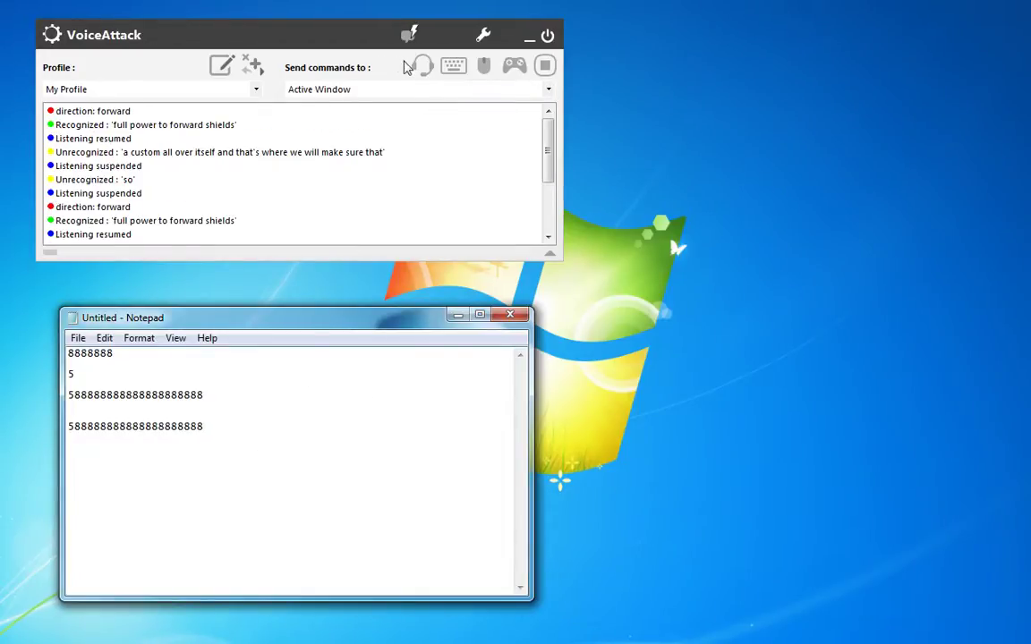
click(421, 66)
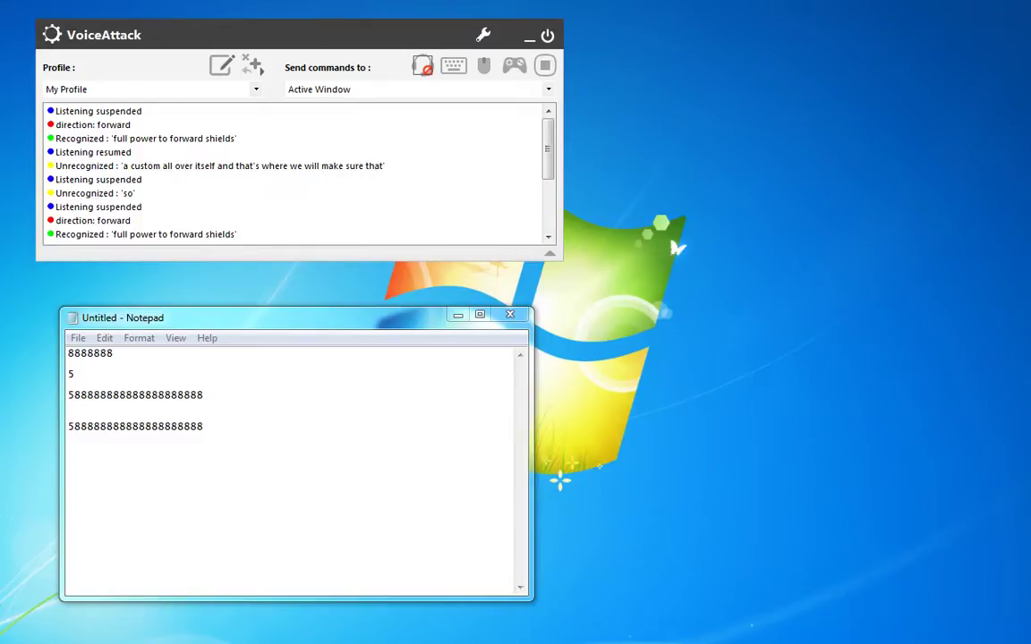
Reopen 'Full power to' and select its confirm_event and confirm request steps to review the sequence
click(221, 65)
double_click(327, 412)
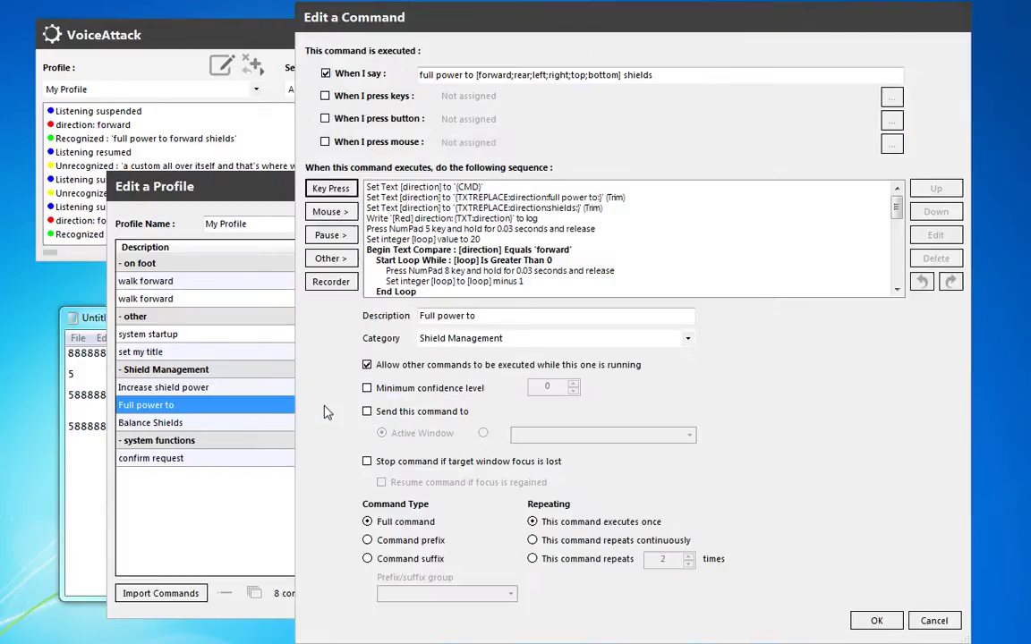
click(385, 214)
scroll(412, 251, down, 10)
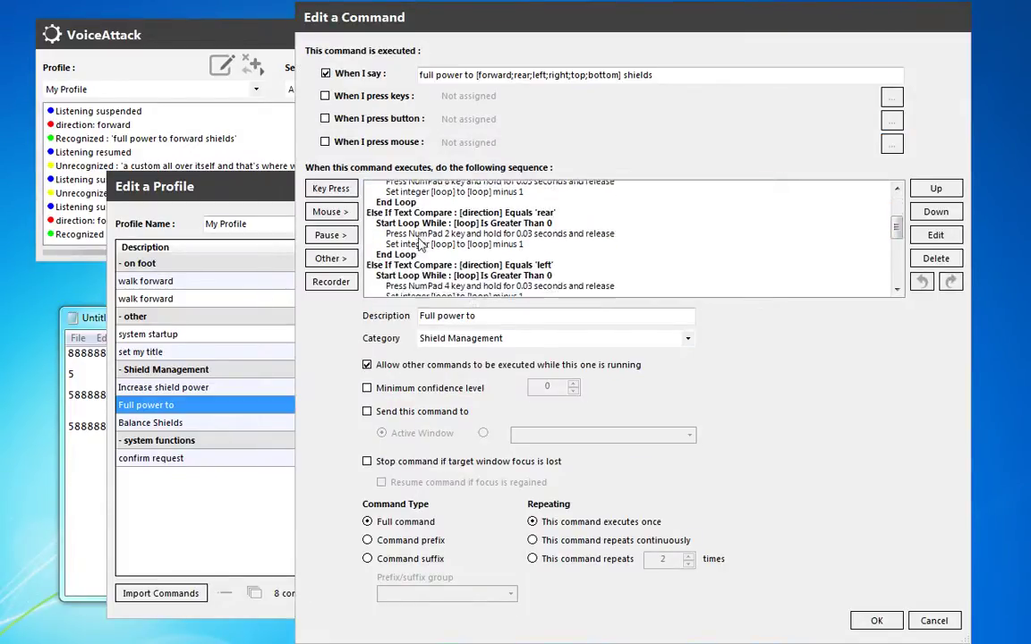
click(438, 281)
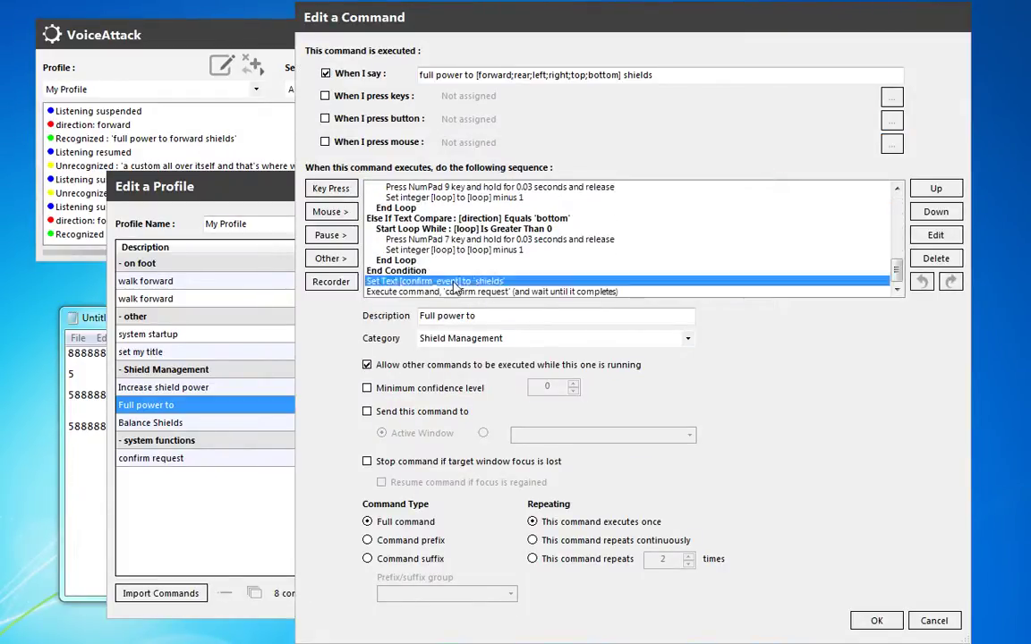
shift+click(438, 292)
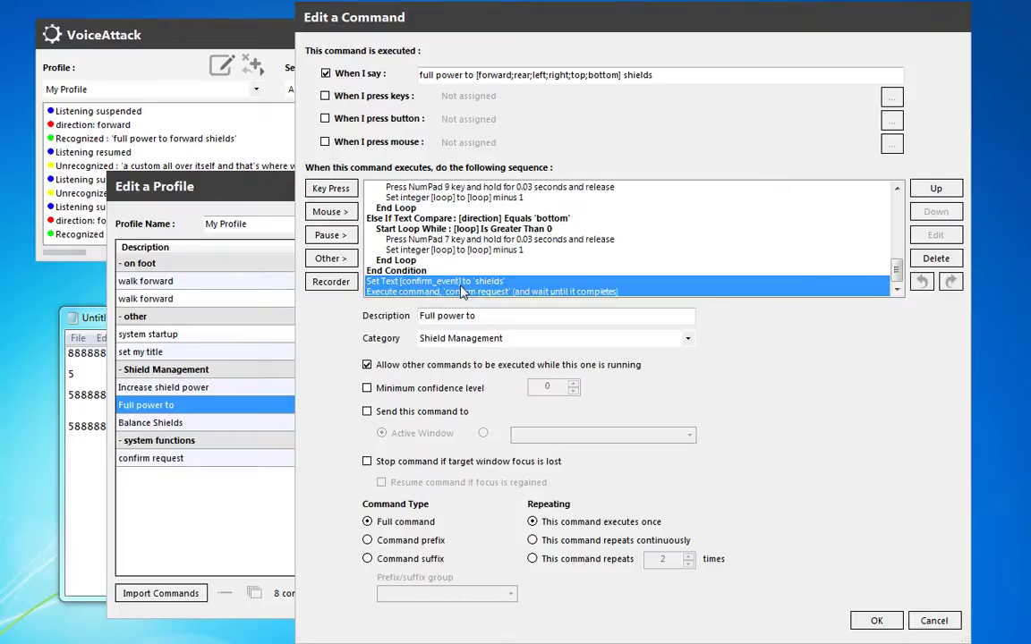
drag(896, 273, 895, 206)
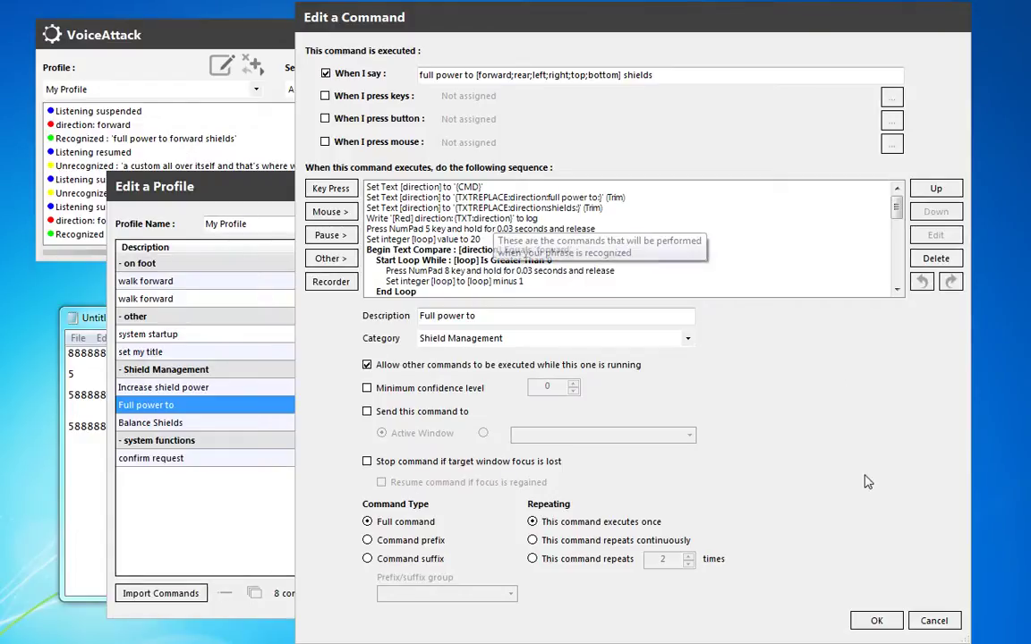